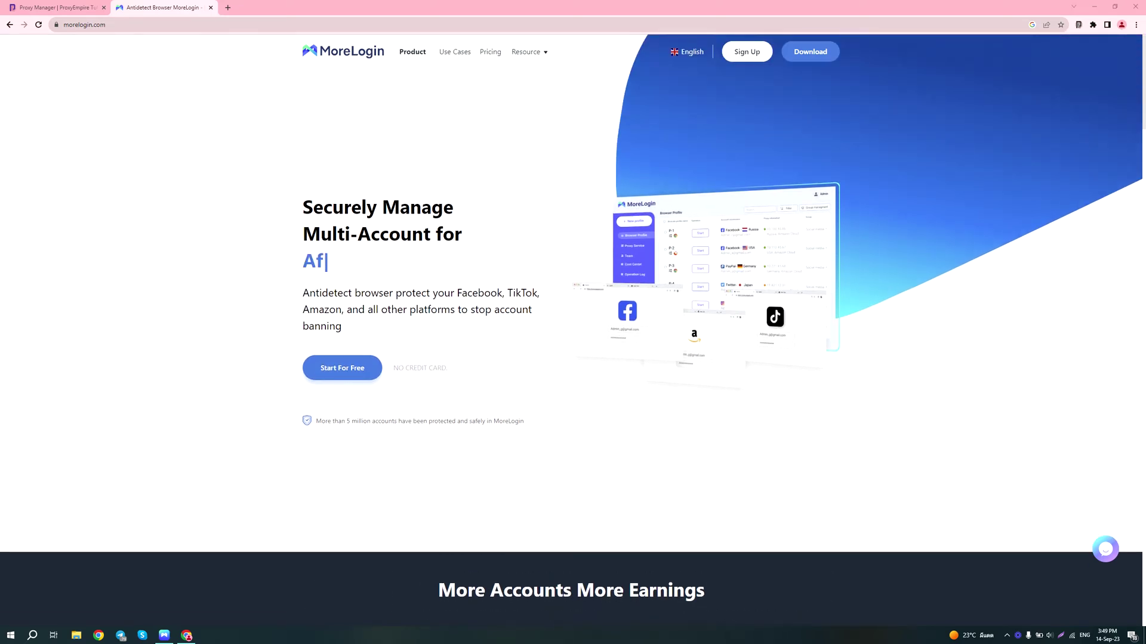
Browse the Affiliate, Social Media, Crypto and Ticketing use-case sections on the MoreLogin site
scroll(456, 238, down, 8)
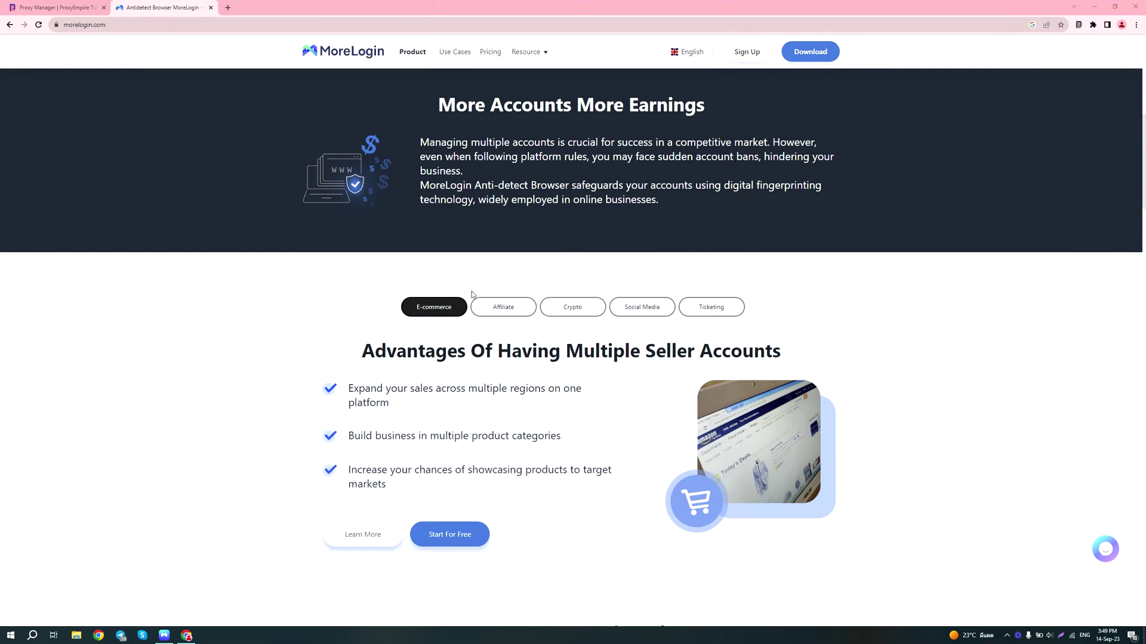
click(496, 302)
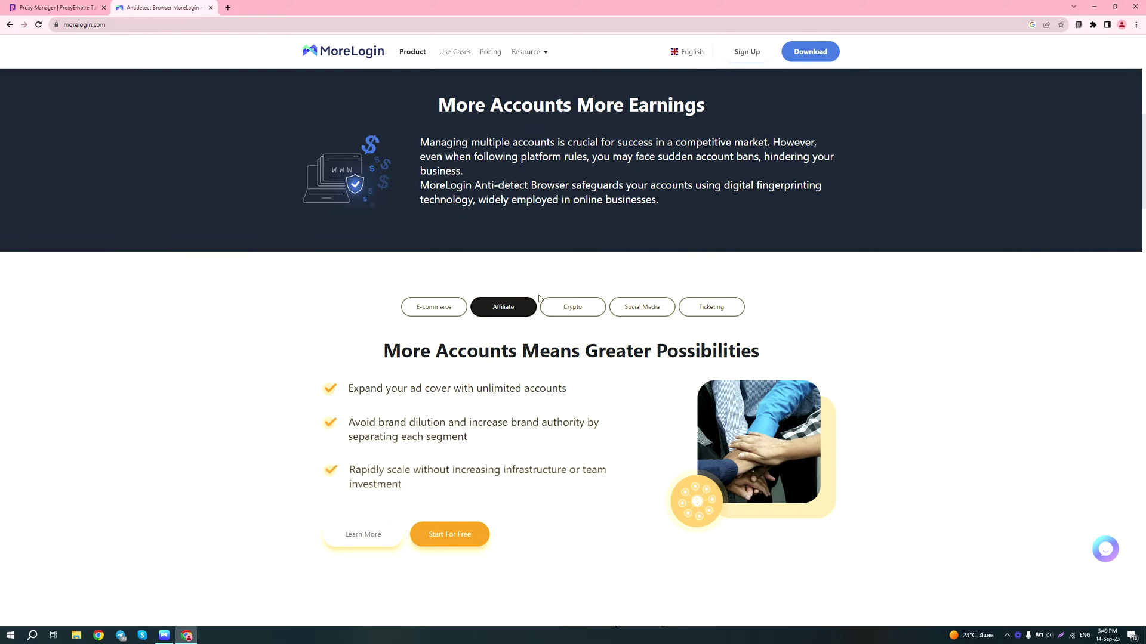
click(628, 308)
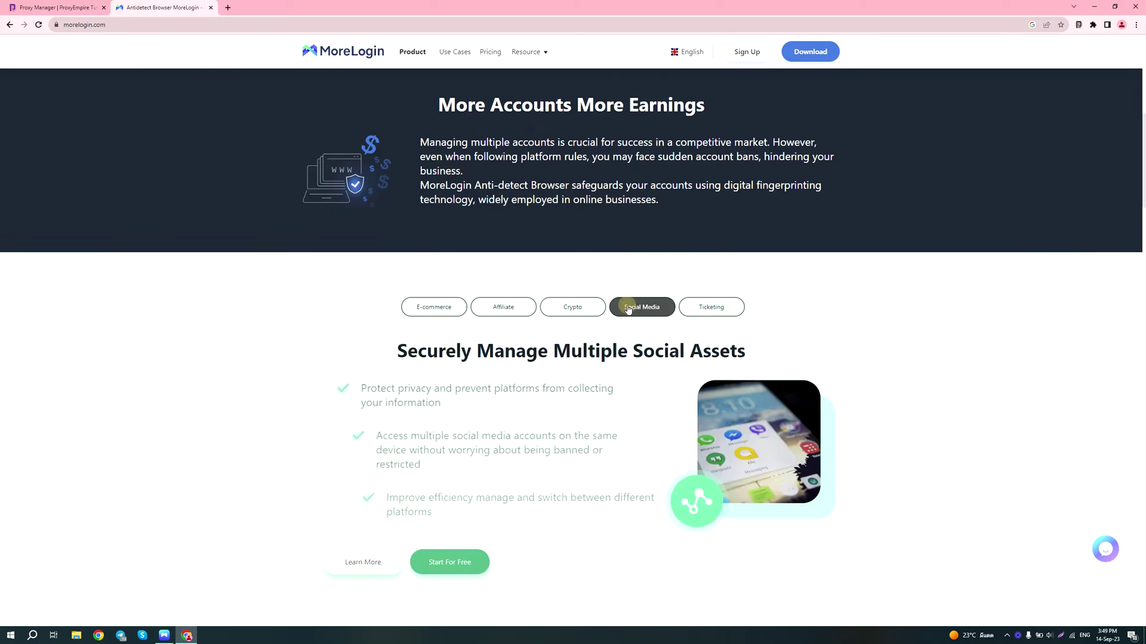
click(574, 307)
click(688, 313)
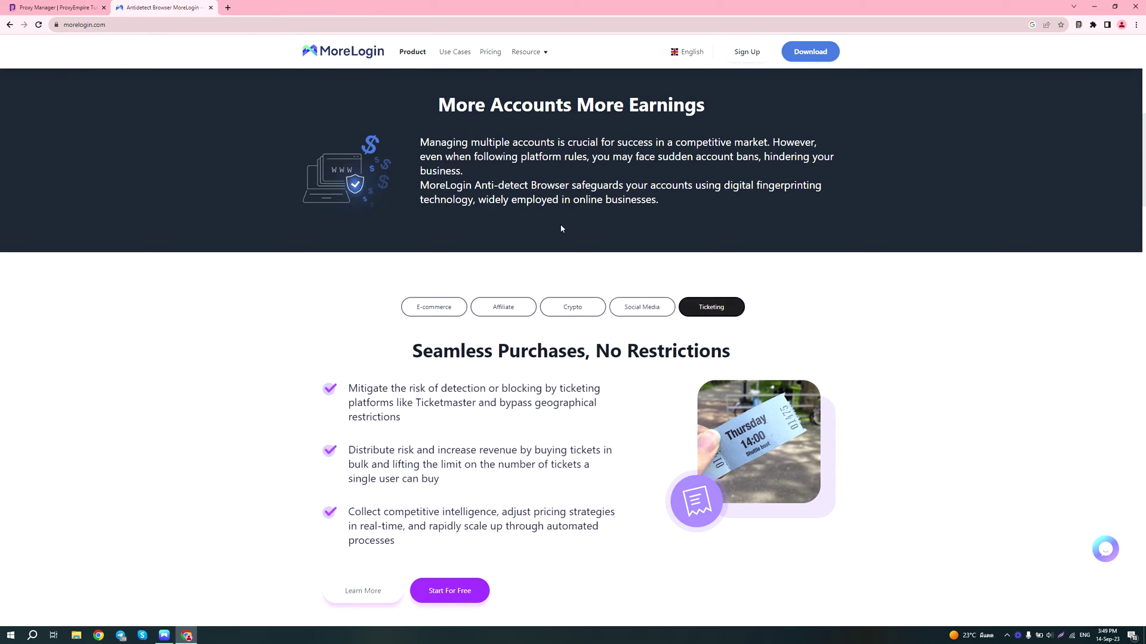
Check the Base plan price for 1000+ profiles ($170/month) on the Pricing page
scroll(536, 230, up, 8)
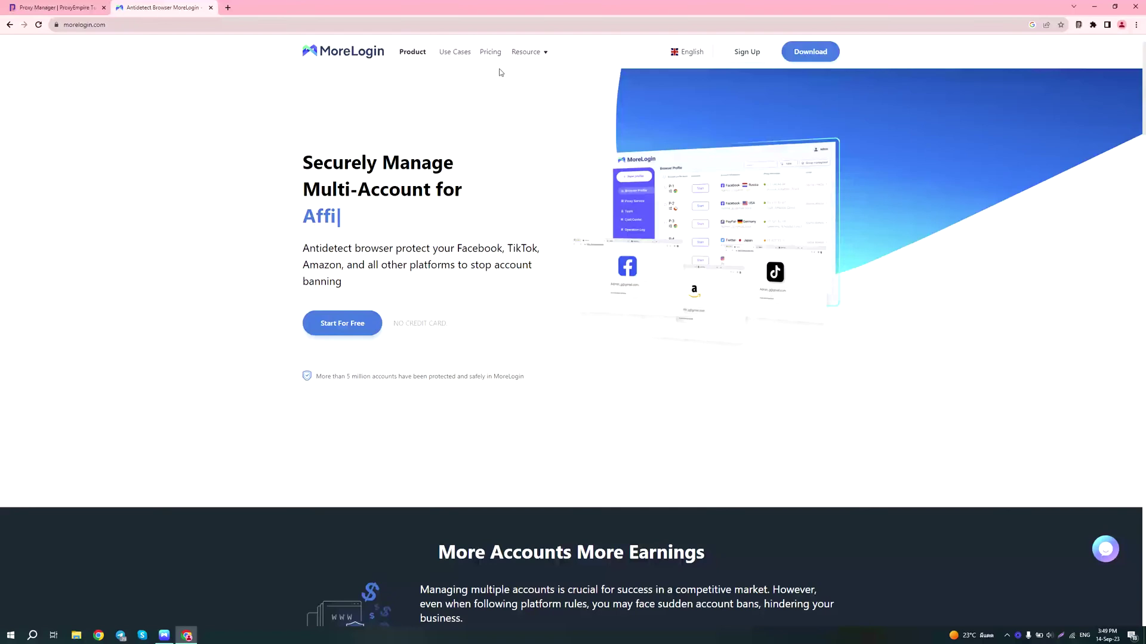
click(490, 54)
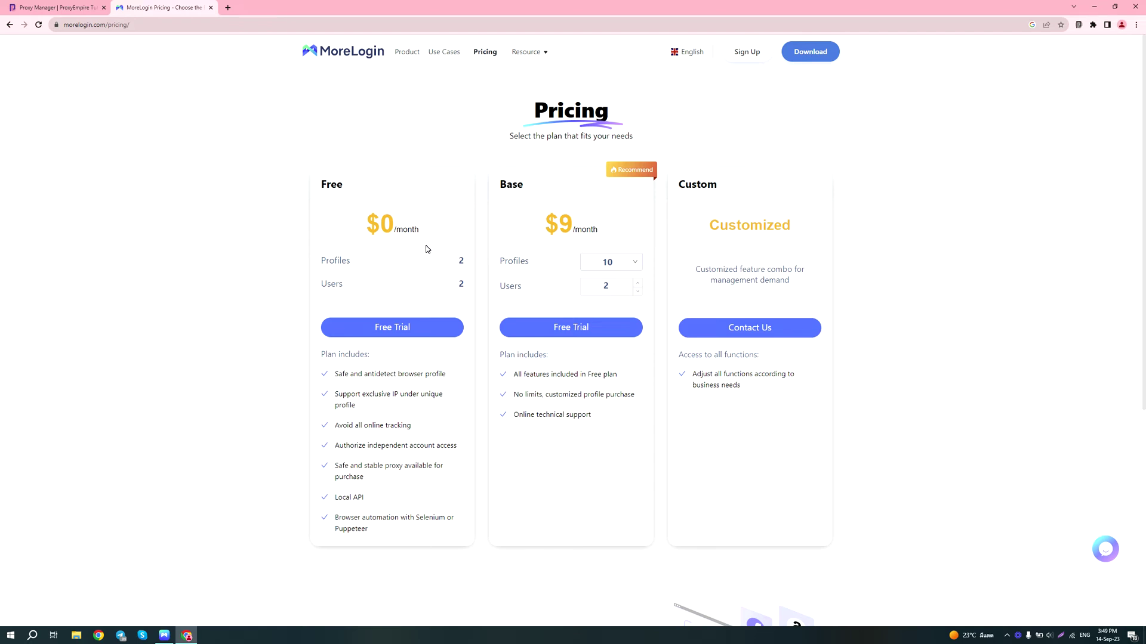
click(616, 267)
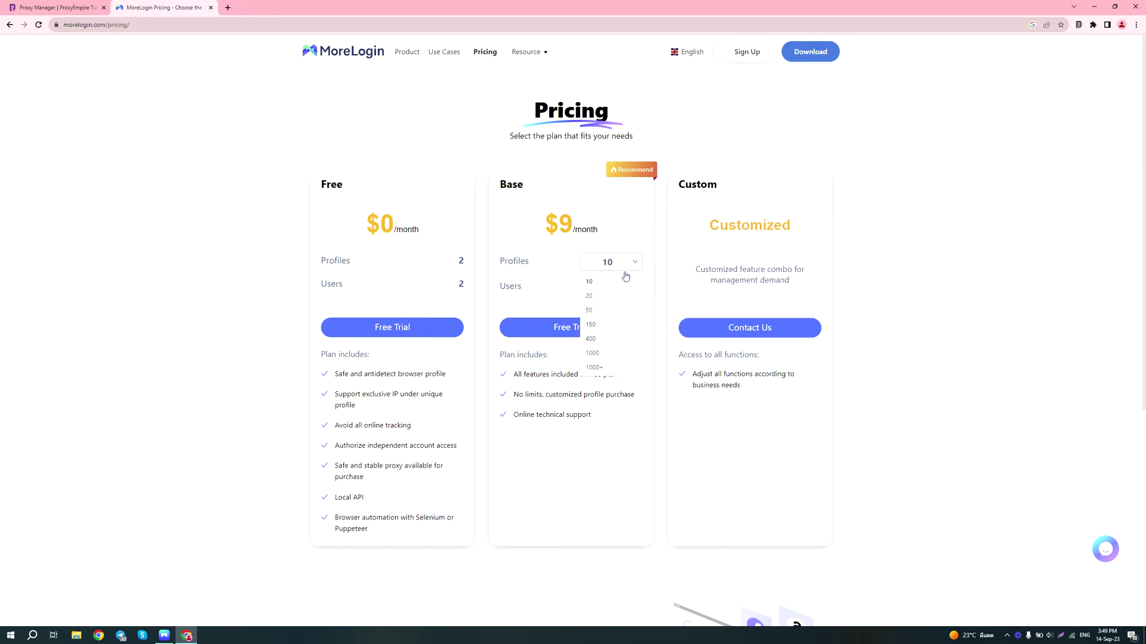
click(628, 369)
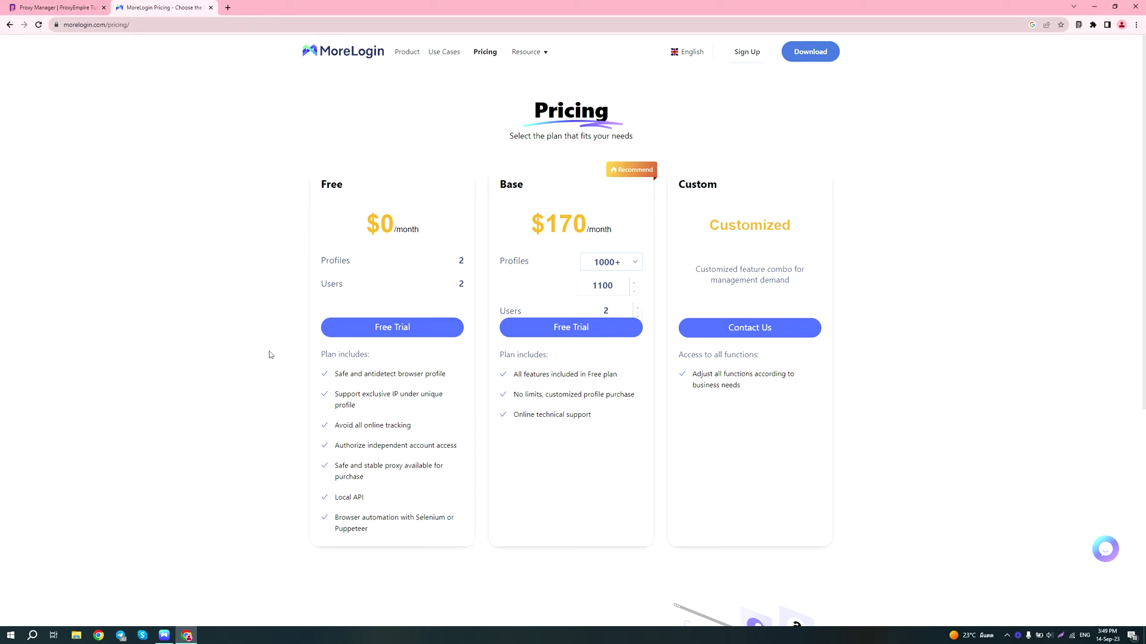
click(165, 635)
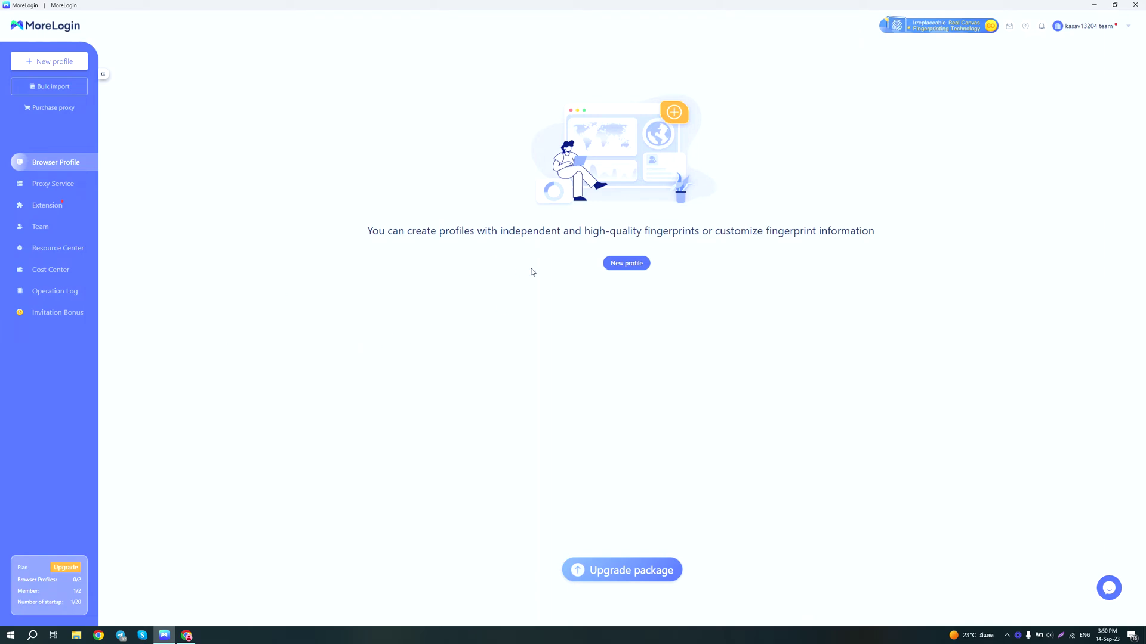
Start a new profile from the empty Browser Profile page to get the Quick create form
click(610, 265)
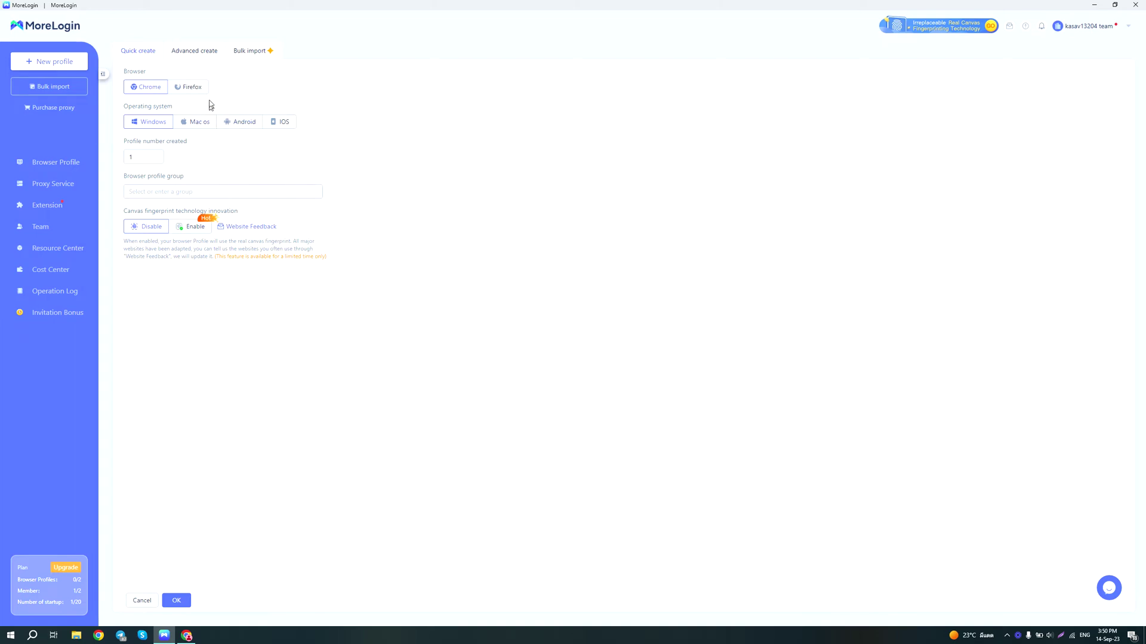
In Advanced create for P-2, preview Android and iOS, then keep Windows as the OS
click(200, 53)
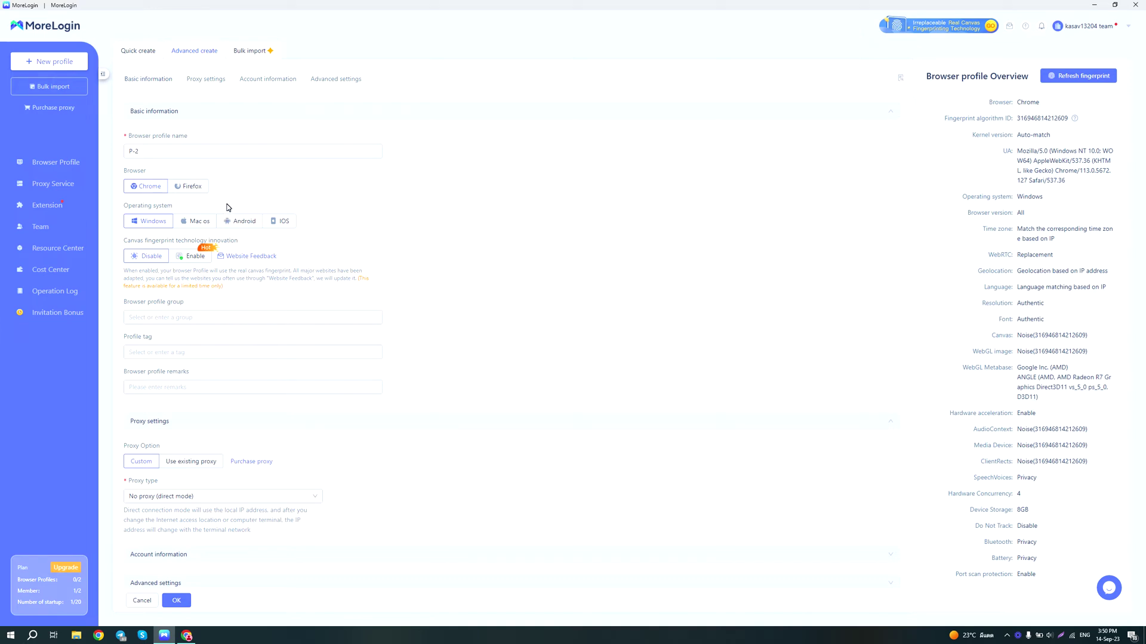
click(244, 223)
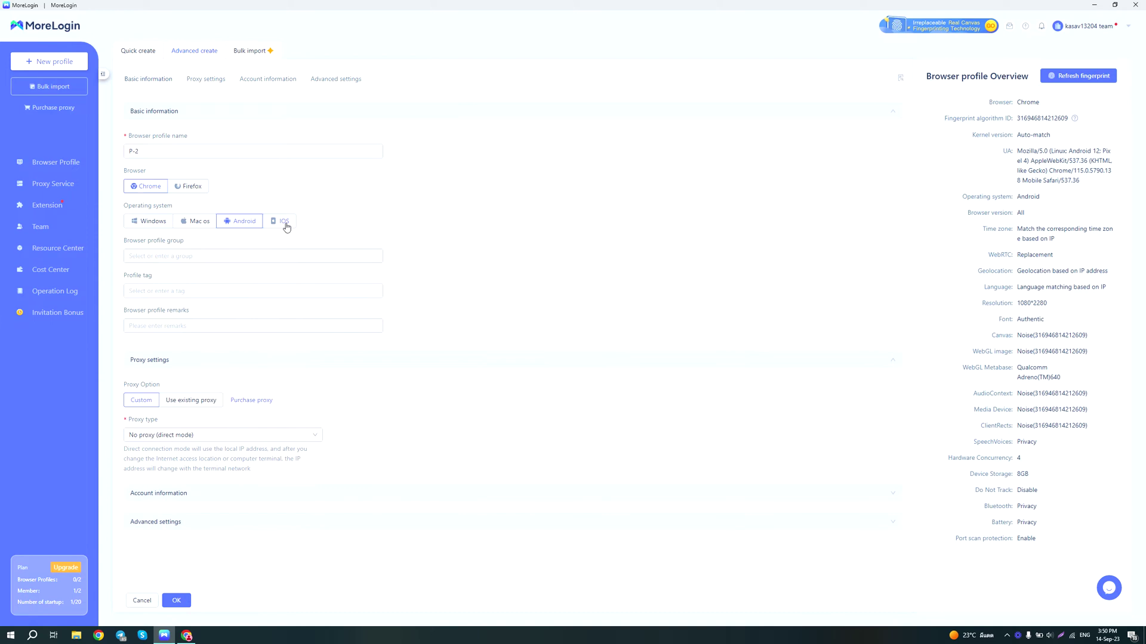
click(285, 223)
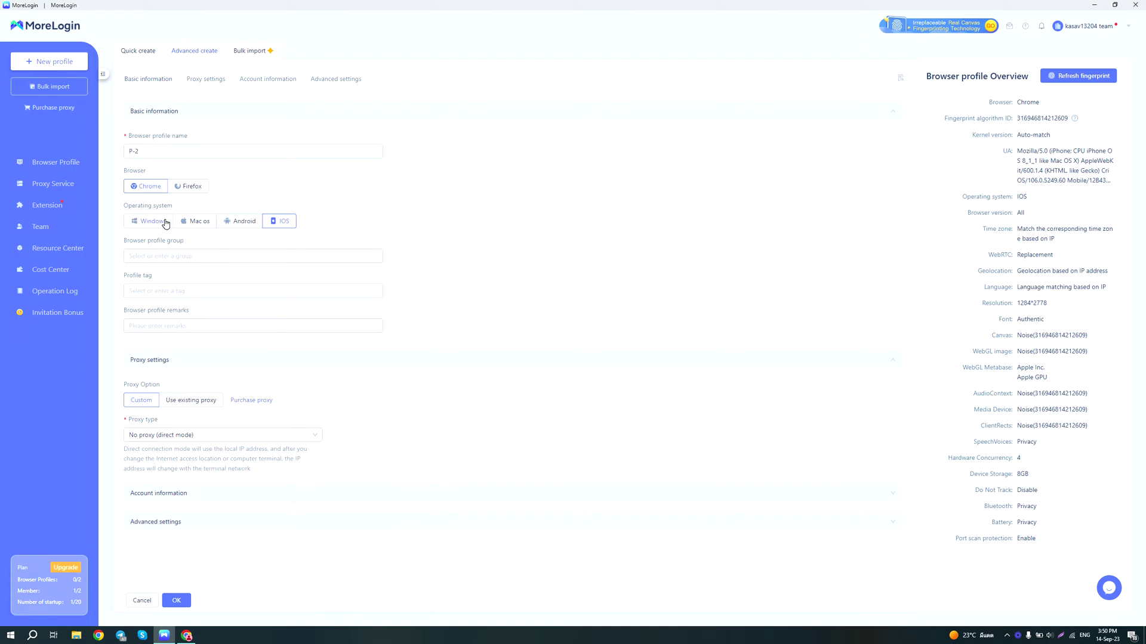
click(166, 223)
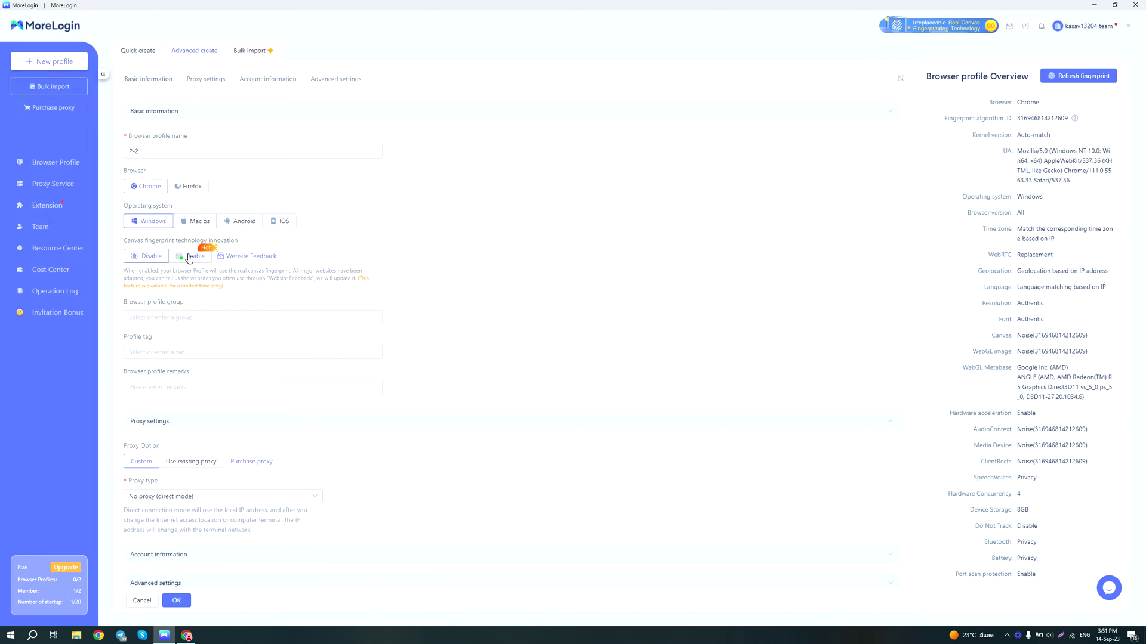
Check the empty profile group list and start adding remarks for profile P-2
click(272, 316)
click(281, 308)
click(256, 387)
scroll(397, 354, down, 1)
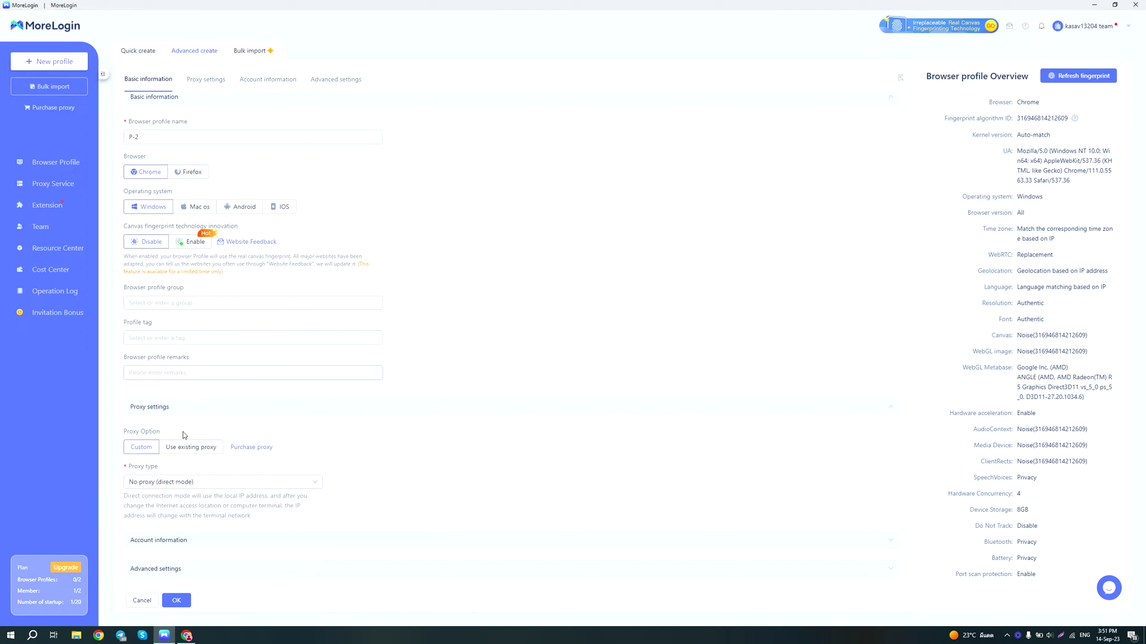
Choose HTTP as P-2's proxy type, revealing empty proxy server, account and password fields
click(200, 482)
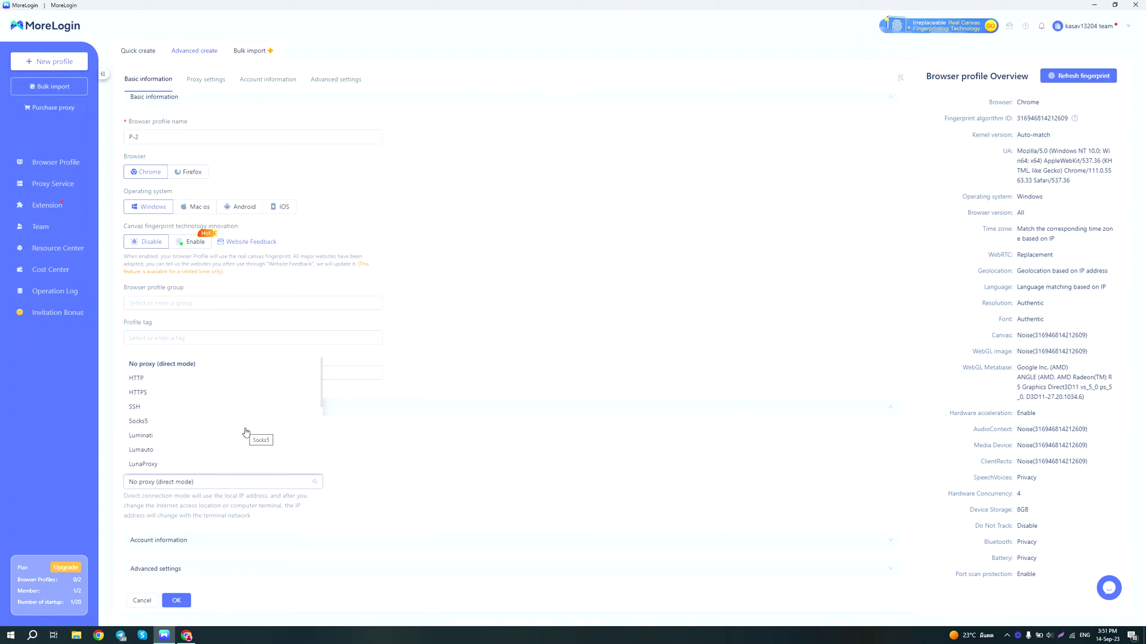
scroll(249, 431, down, 1)
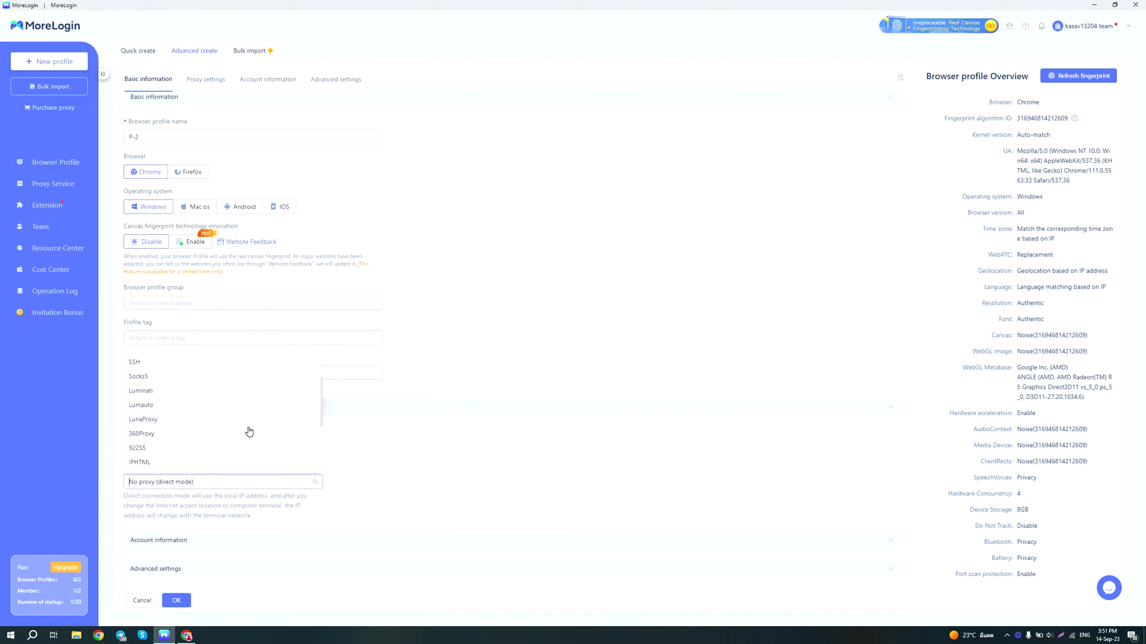
scroll(249, 431, up, 1)
scroll(251, 429, down, 1)
scroll(270, 415, down, 1)
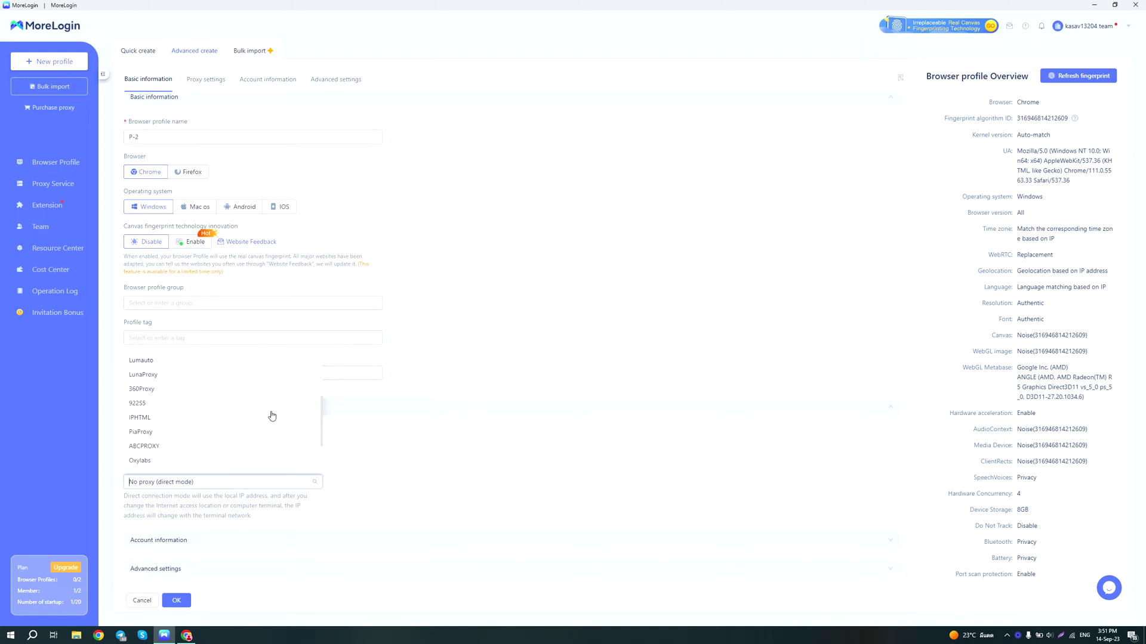
scroll(273, 416, down, 1)
scroll(275, 415, up, 2)
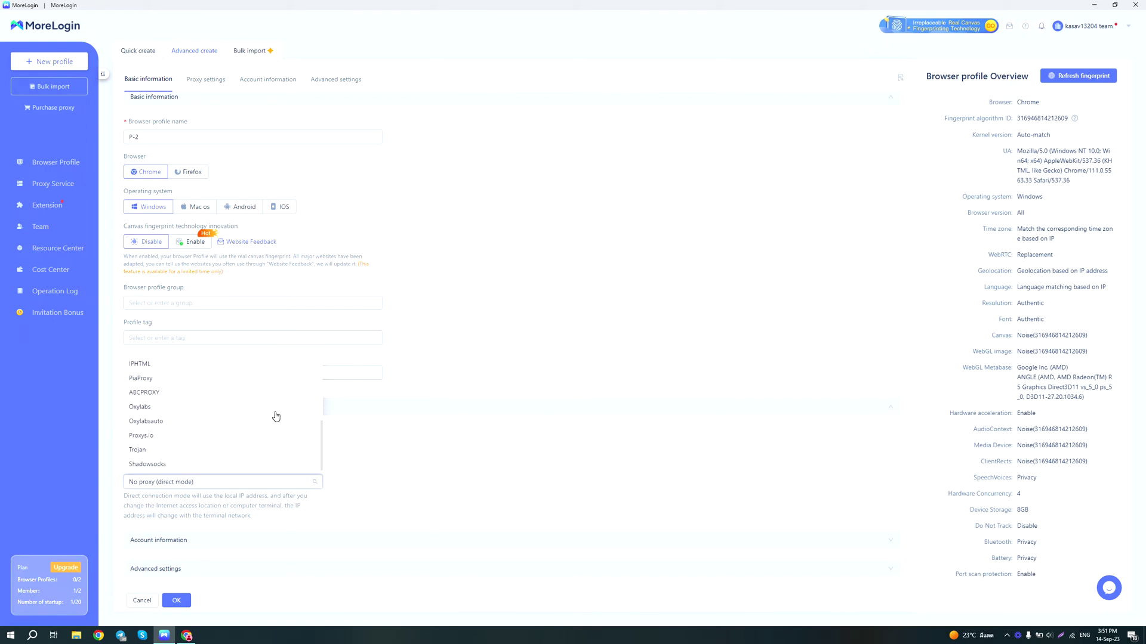
scroll(275, 416, up, 2)
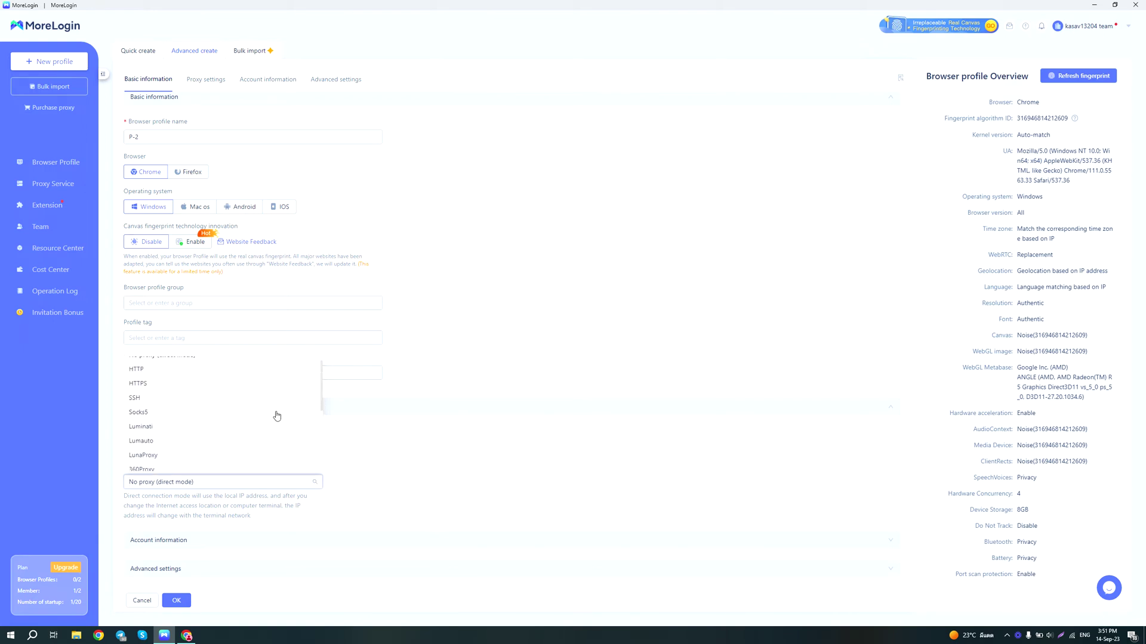
click(271, 376)
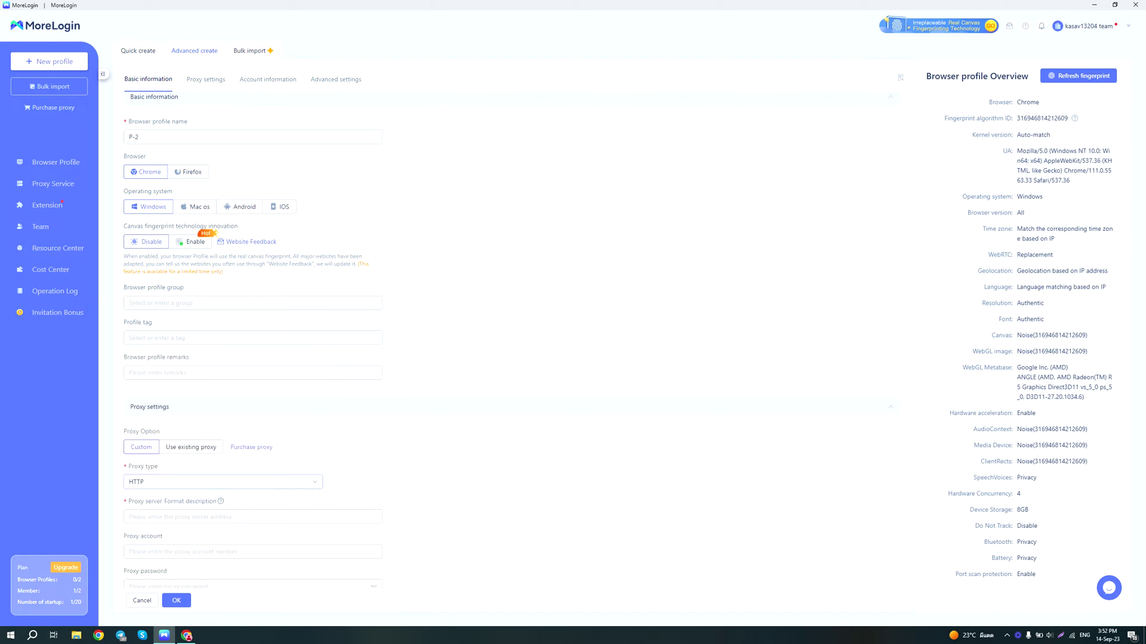
scroll(323, 406, down, 2)
scroll(328, 412, down, 1)
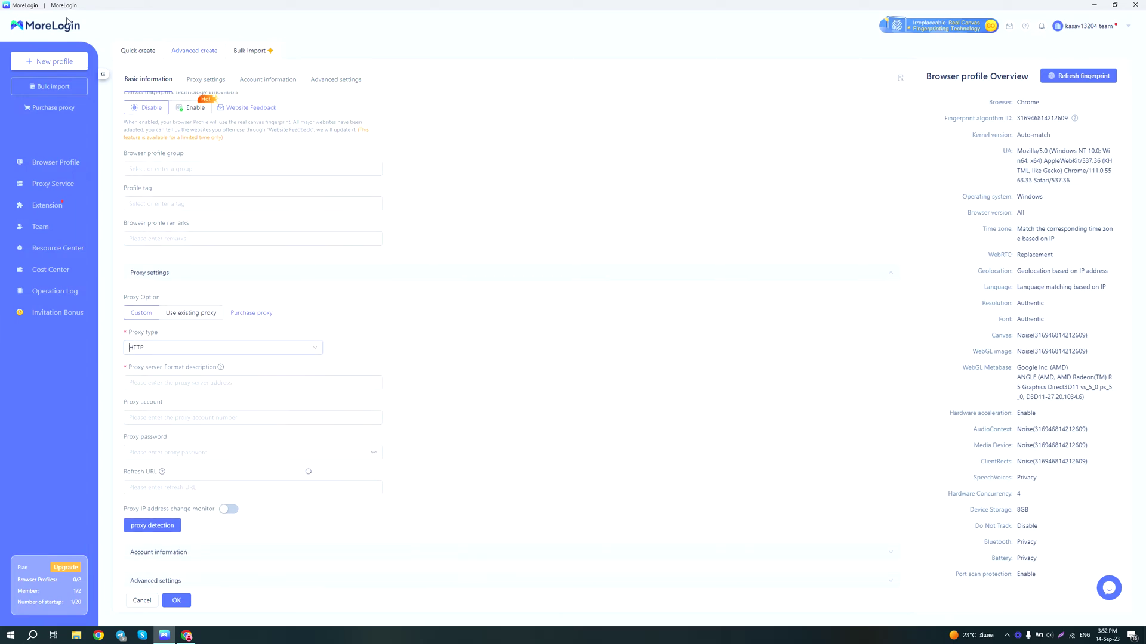
In ProxyEmpire's Proxy Manager, target United States and copy the first US proxy string
click(187, 635)
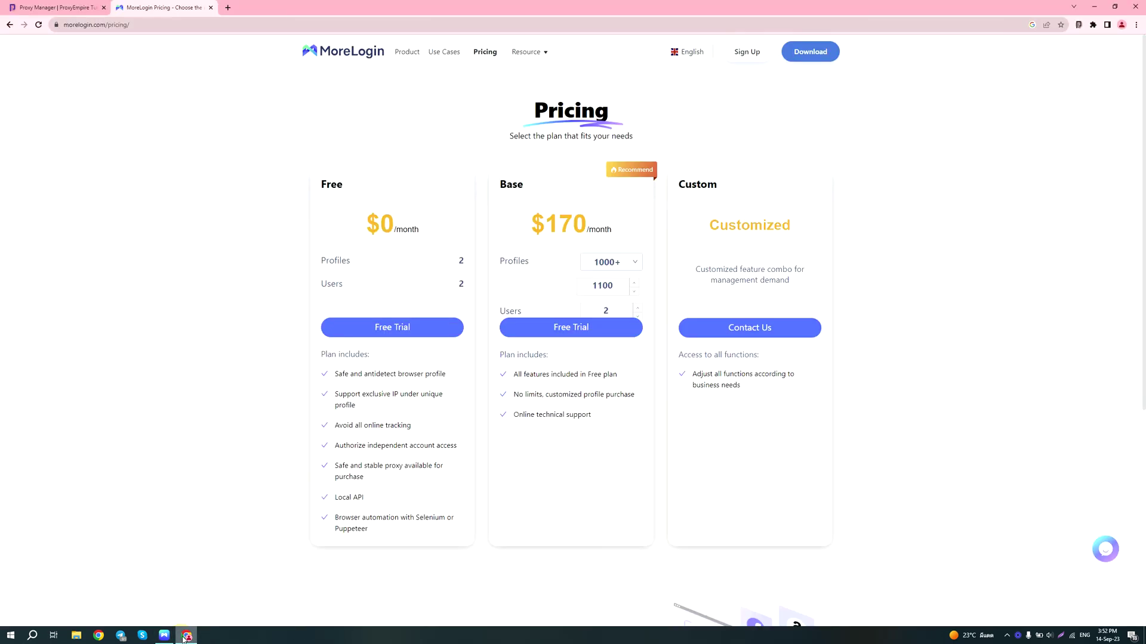
click(56, 7)
click(450, 114)
text(unite)
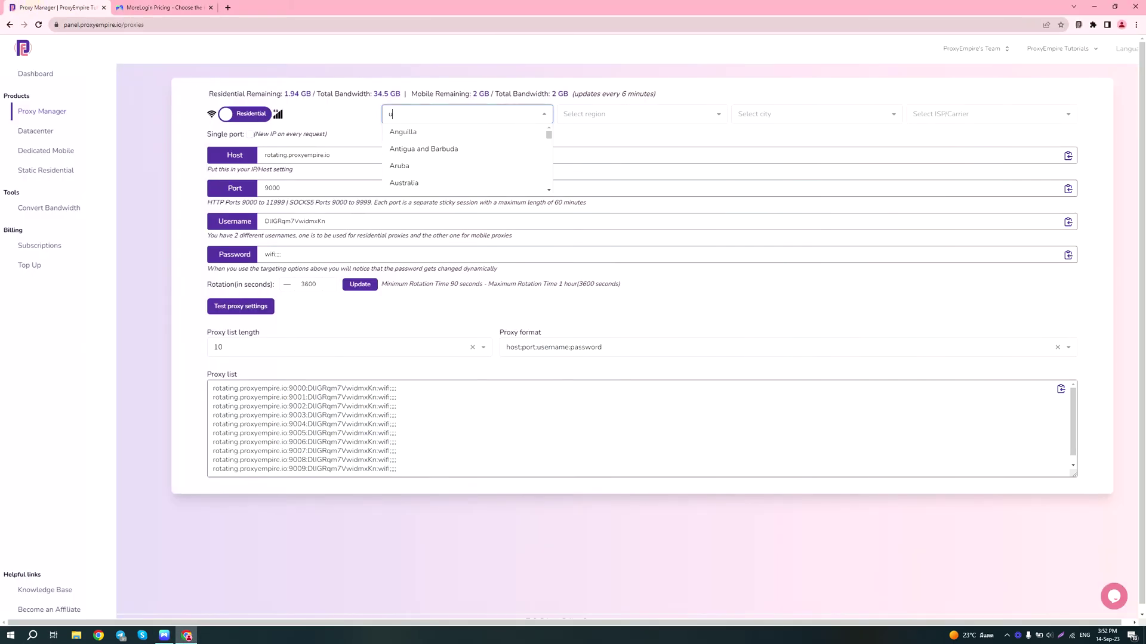
click(473, 165)
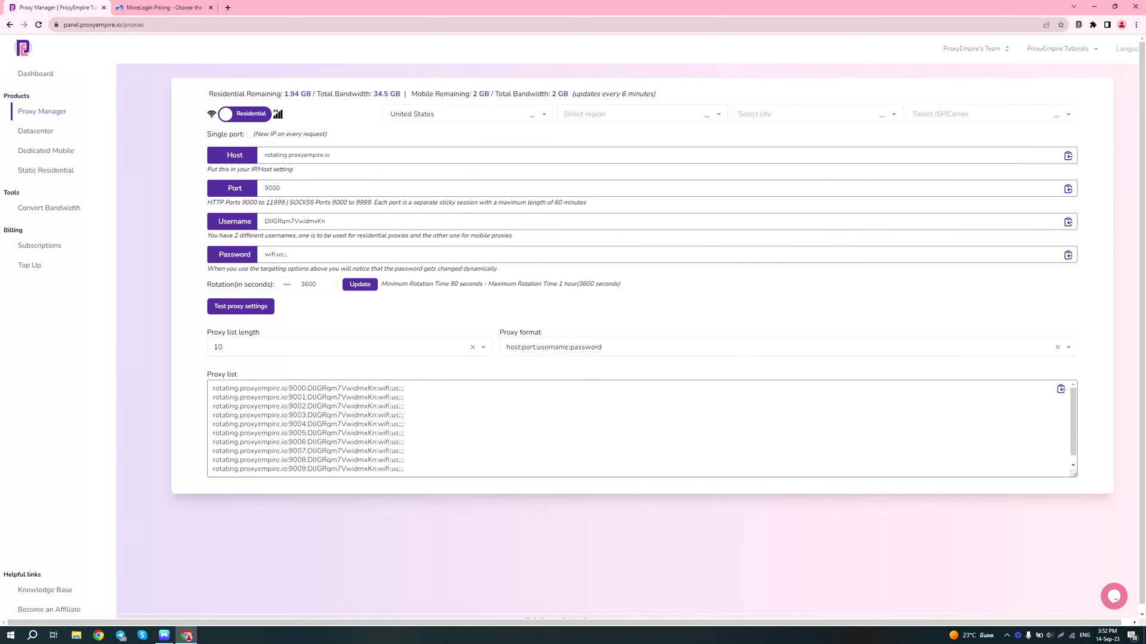
click(1060, 389)
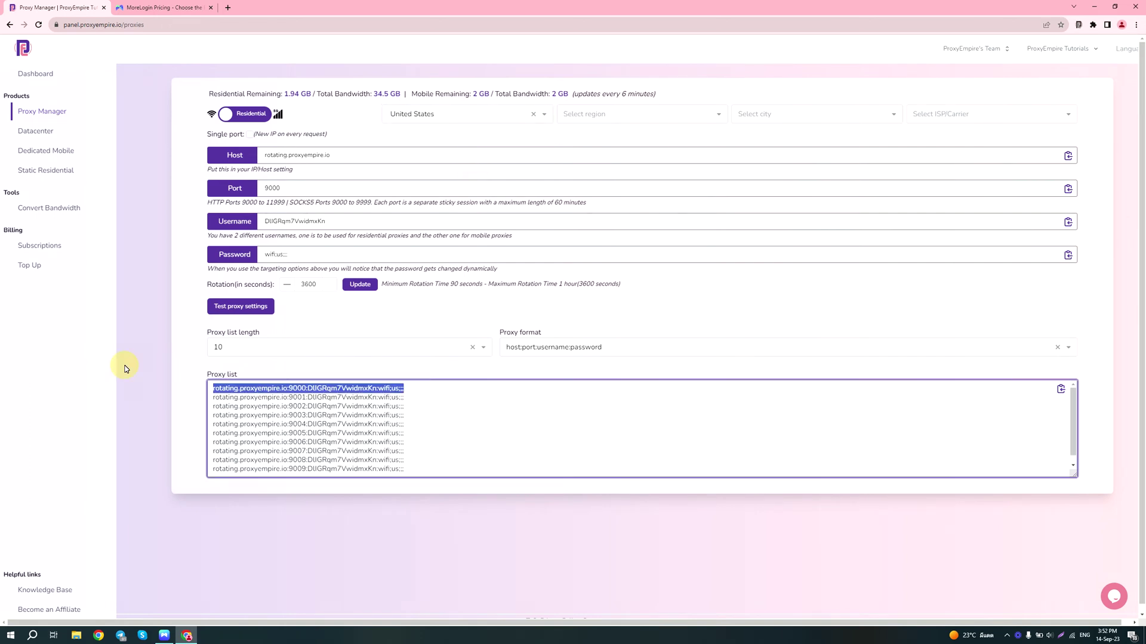
click(169, 637)
Paste the proxy as rotating.proxyempire.io:9000 with account and password, then run proxy detection
click(222, 382)
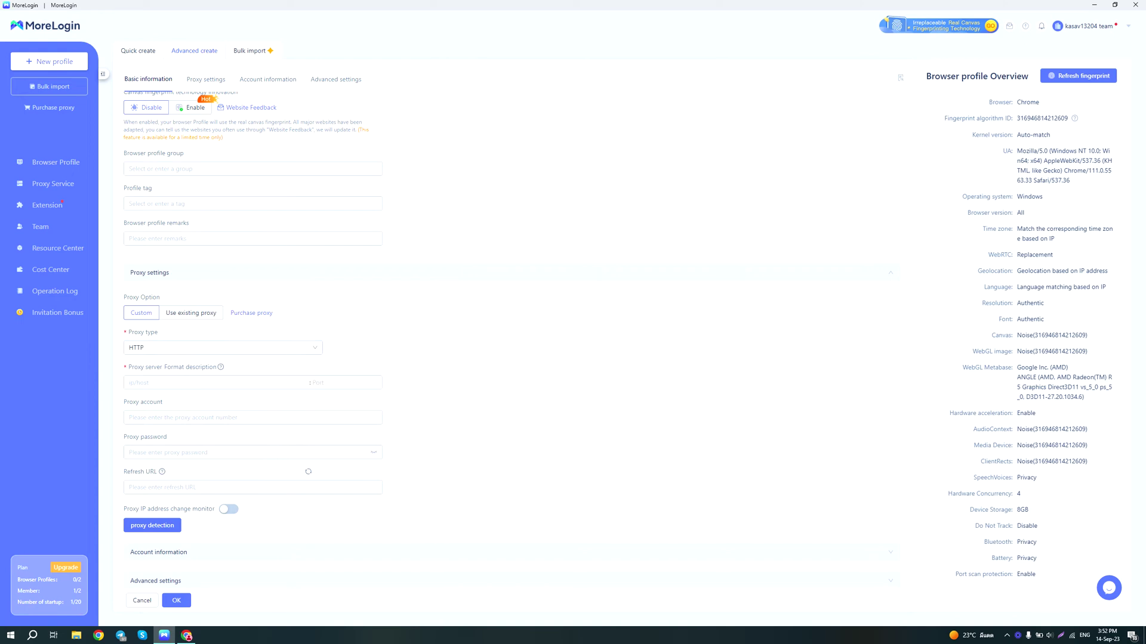
key(ctrl+v)
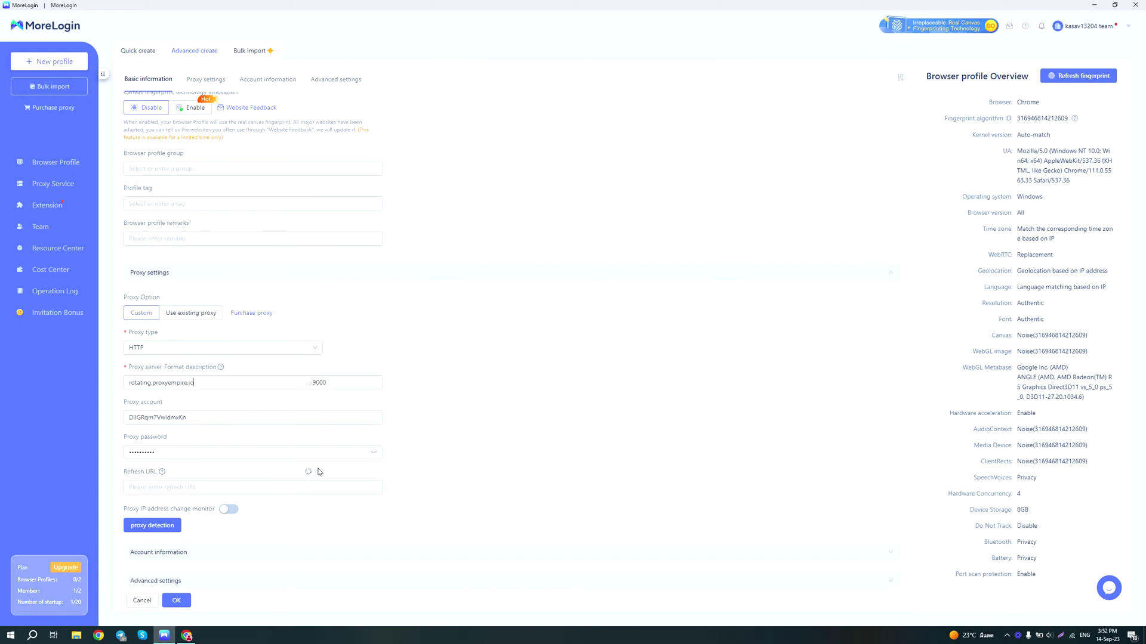
scroll(278, 463, down, 1)
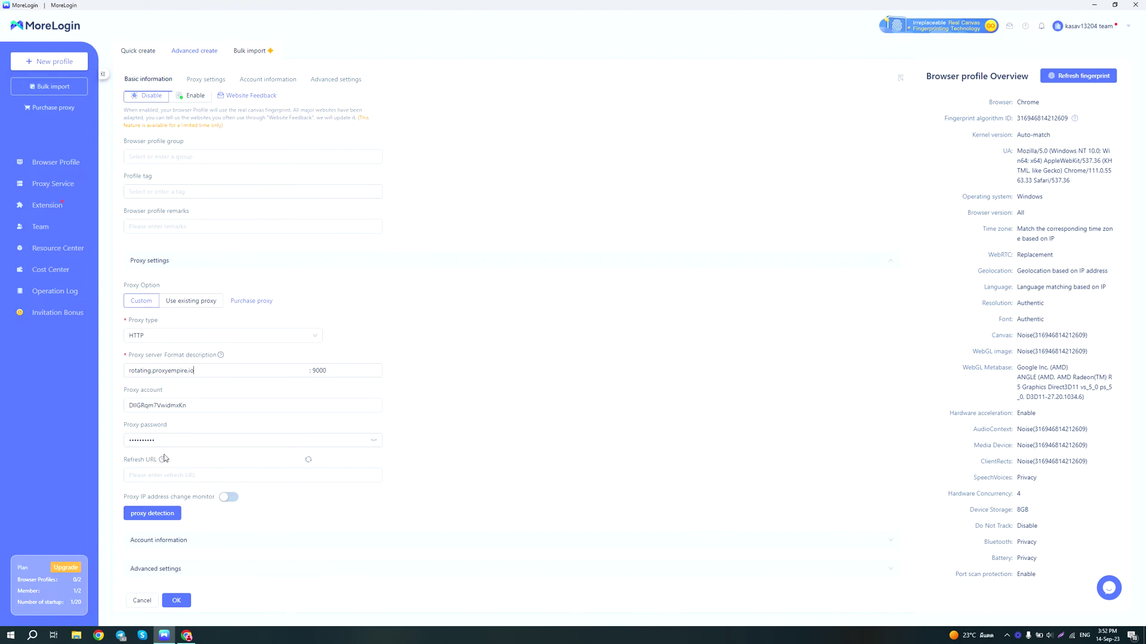
mouse_move(164, 463)
mouse_move(165, 461)
click(170, 513)
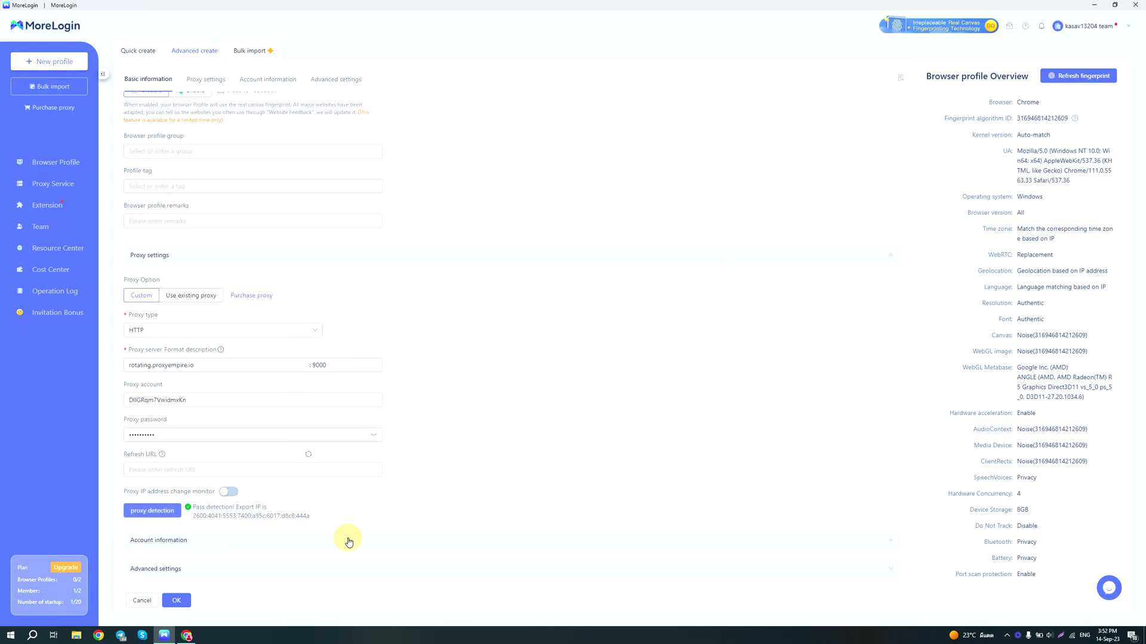
Expand Account information and choose facebook as the account platform
click(374, 546)
scroll(380, 468, down, 2)
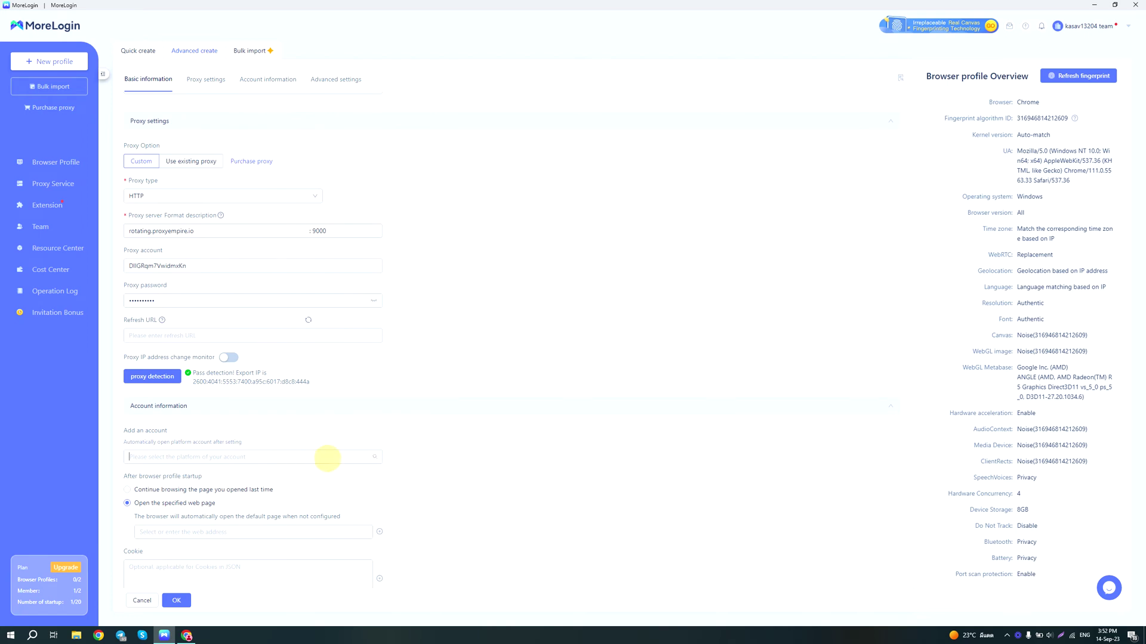
click(327, 458)
scroll(200, 486, down, 5)
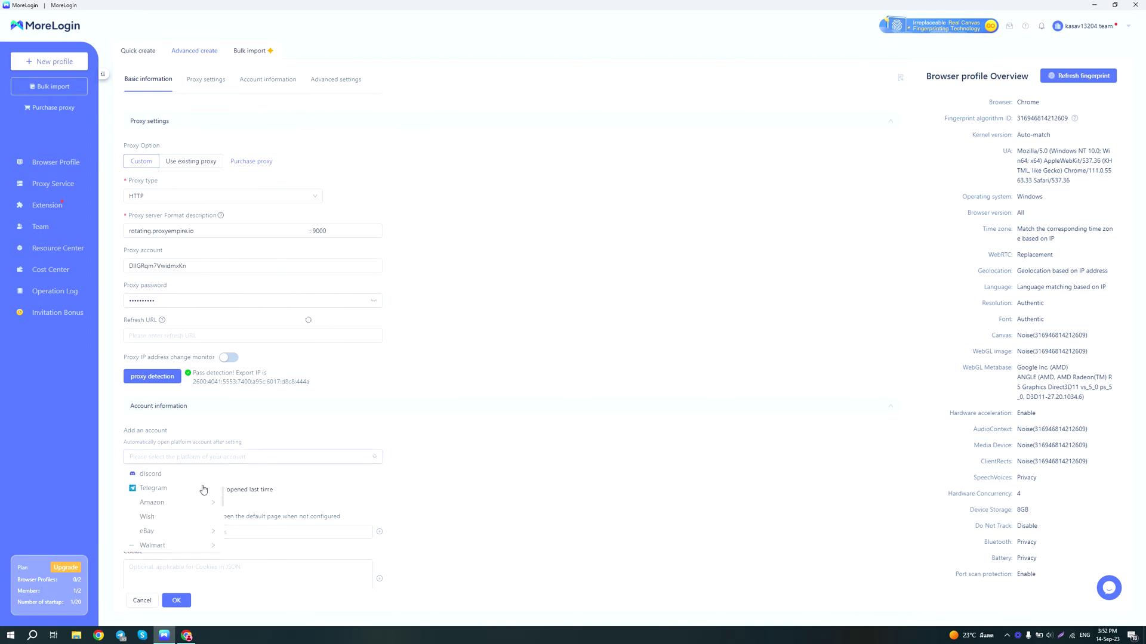
scroll(203, 489, down, 3)
click(276, 477)
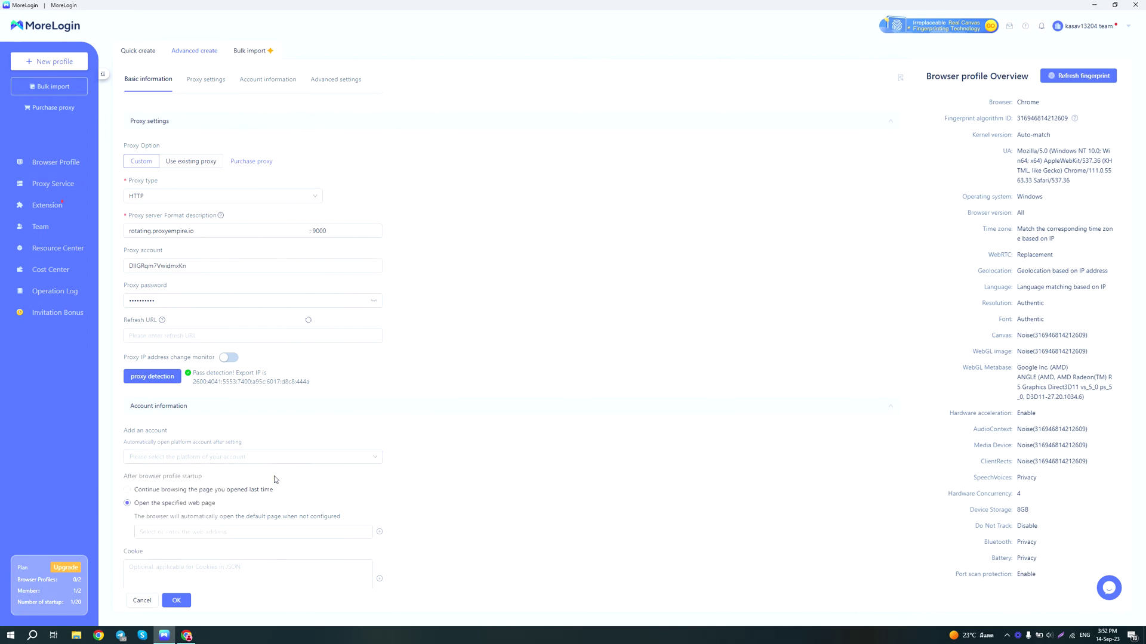
click(254, 457)
scroll(191, 492, up, 10)
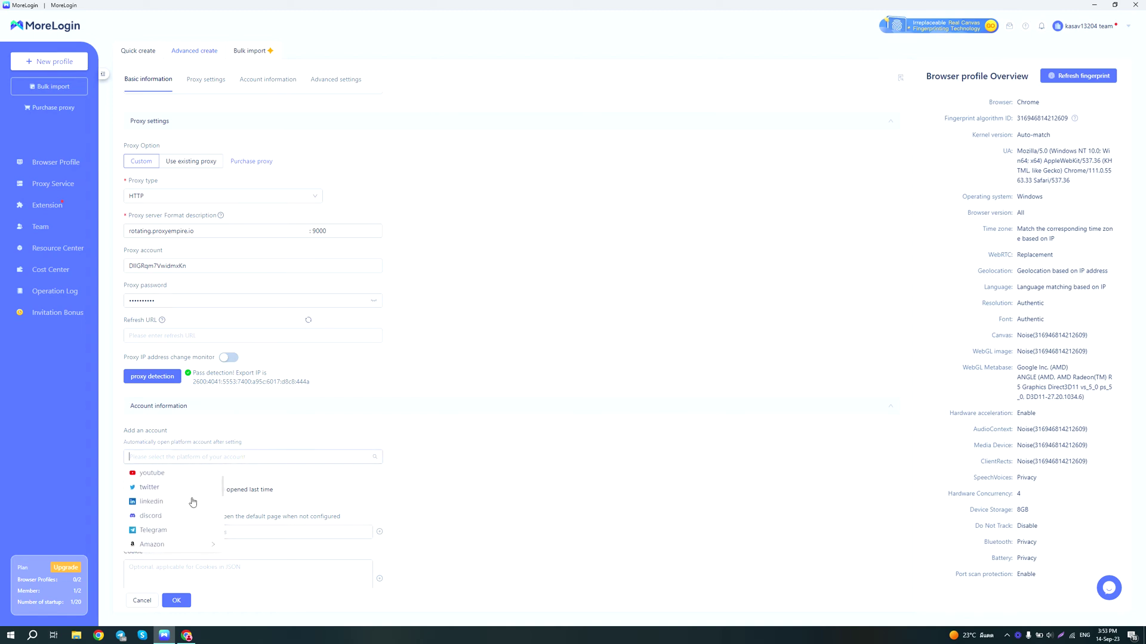
click(185, 489)
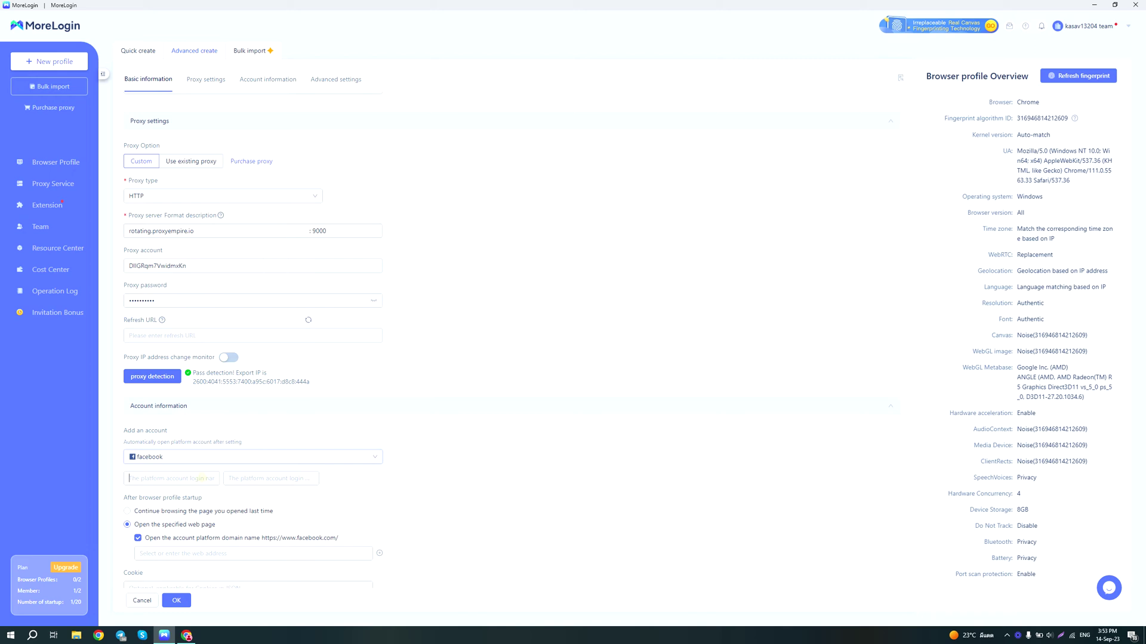
Switch the account platform from facebook to Custom platform
click(241, 480)
click(229, 485)
scroll(322, 487, down, 1)
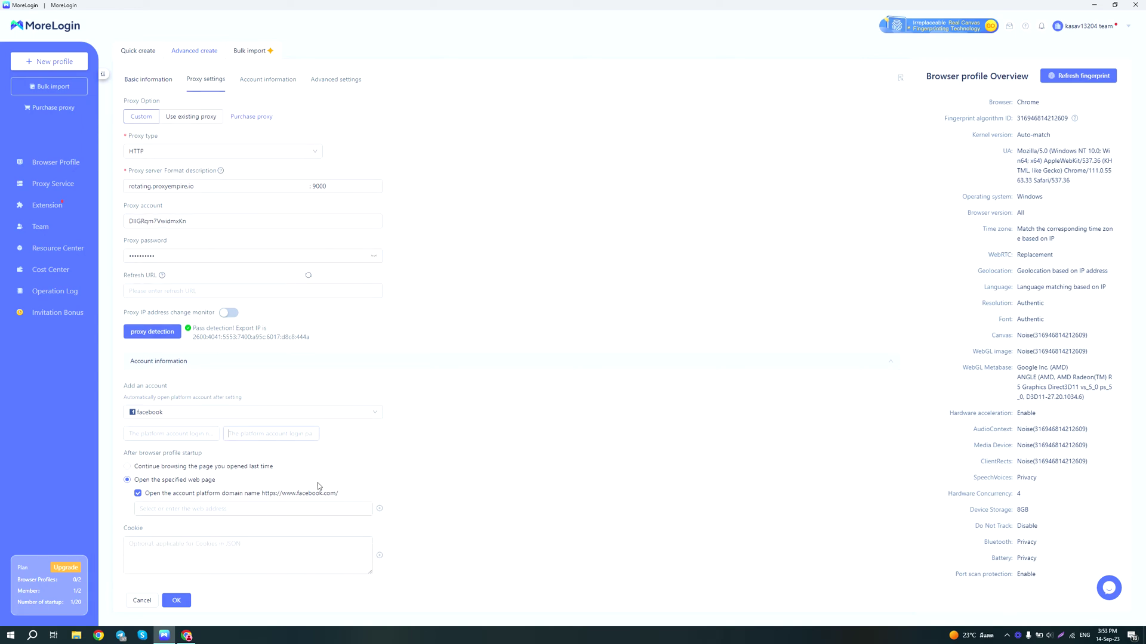
click(167, 412)
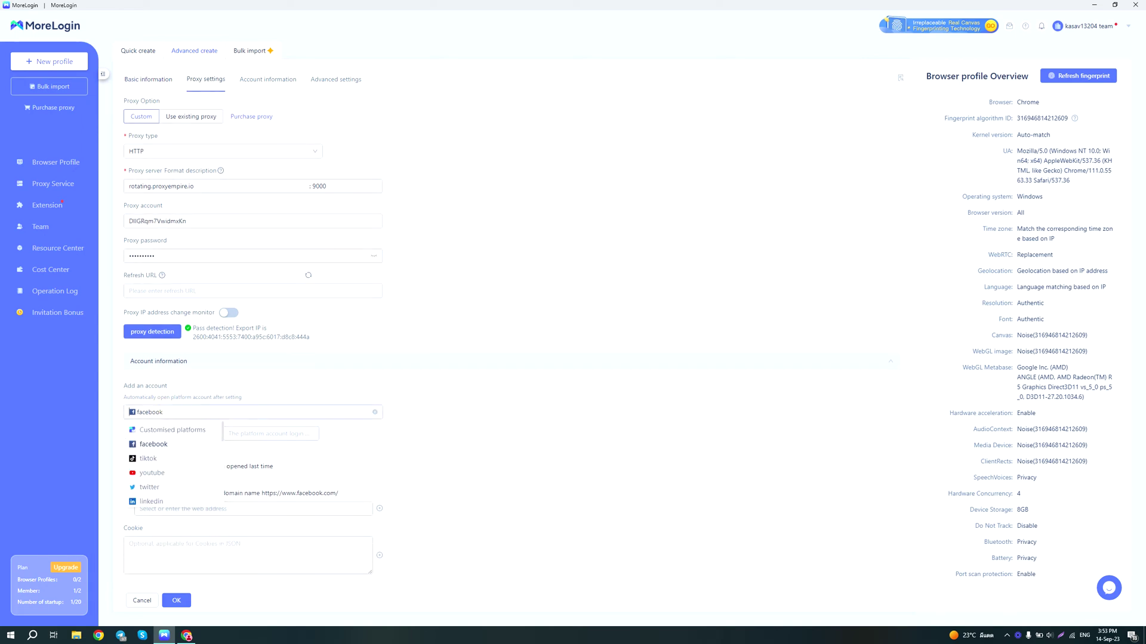
click(176, 432)
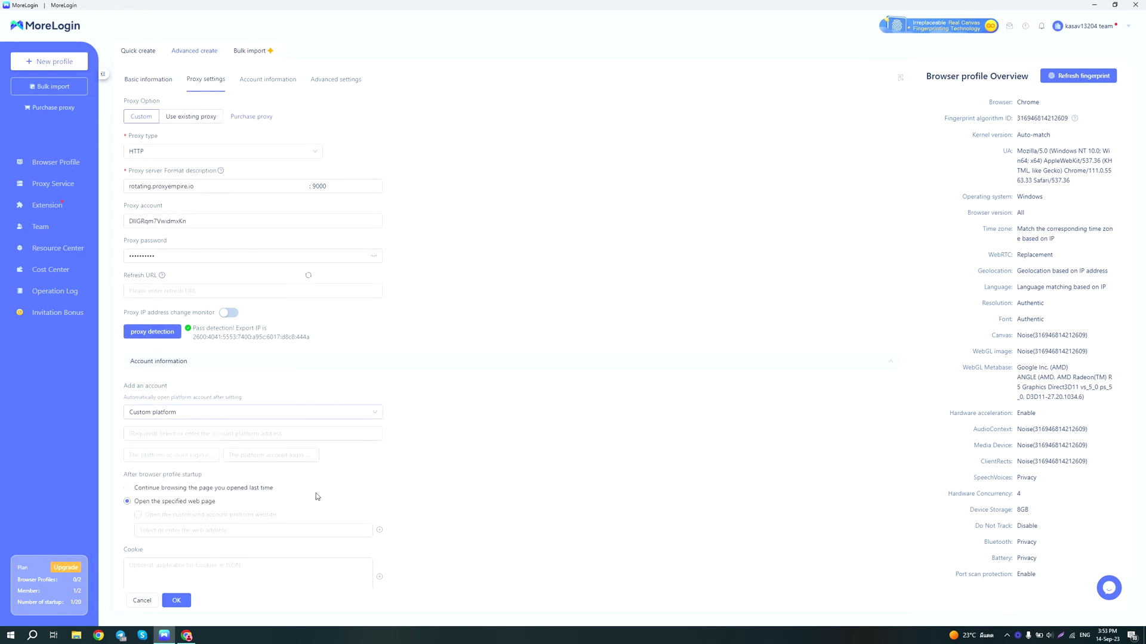
scroll(249, 476, down, 1)
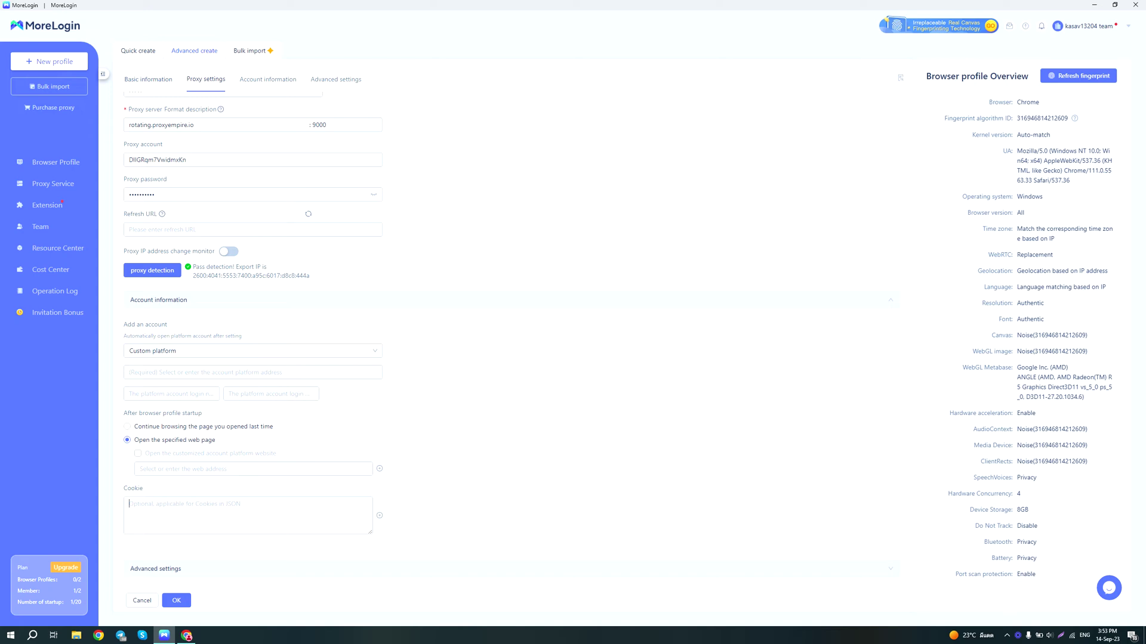
click(258, 568)
scroll(350, 527, down, 3)
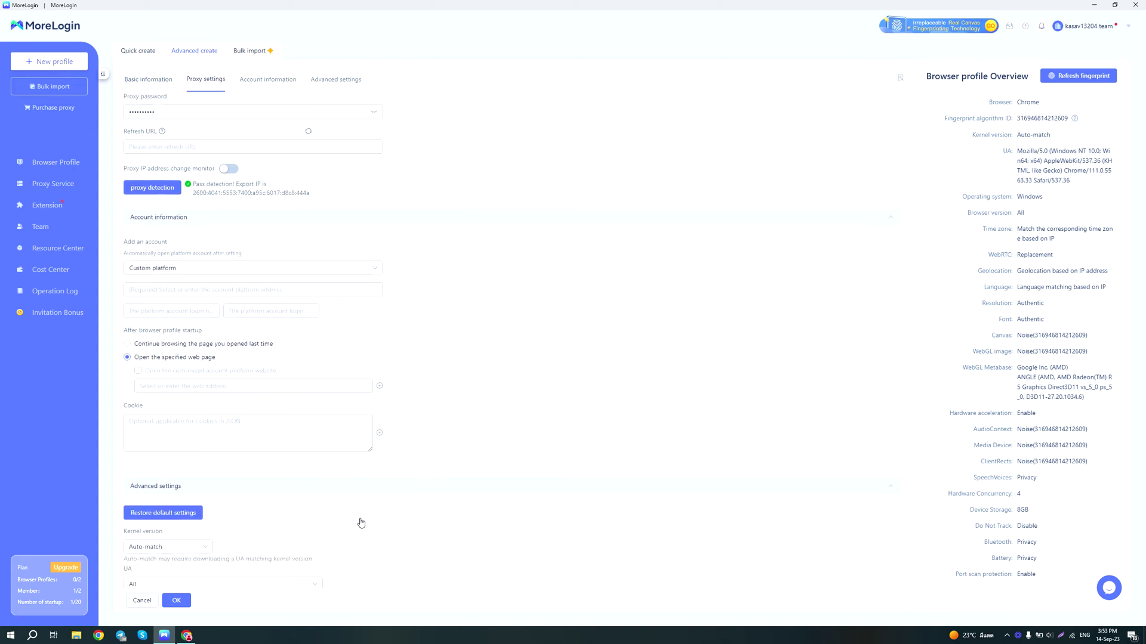
scroll(298, 501, down, 3)
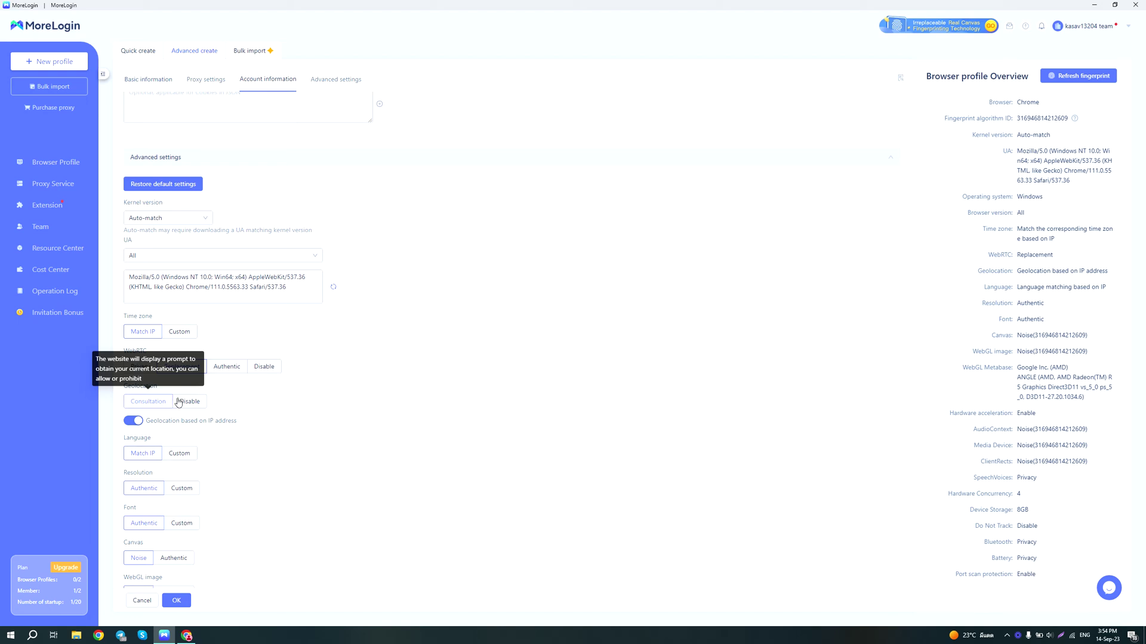
scroll(224, 406, down, 2)
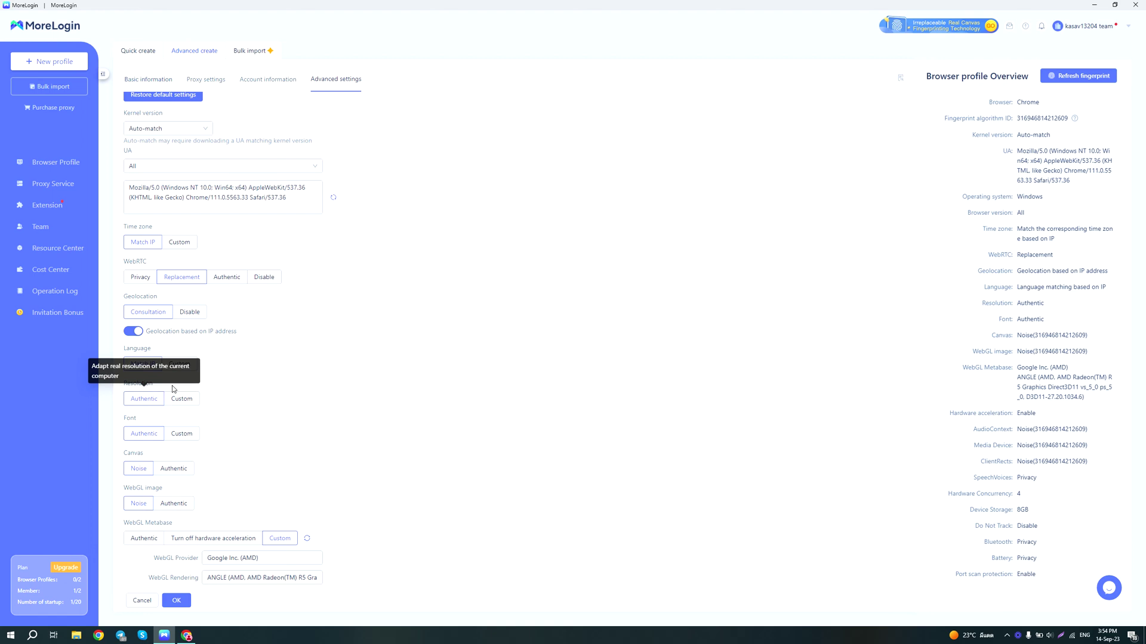
scroll(156, 400, down, 1)
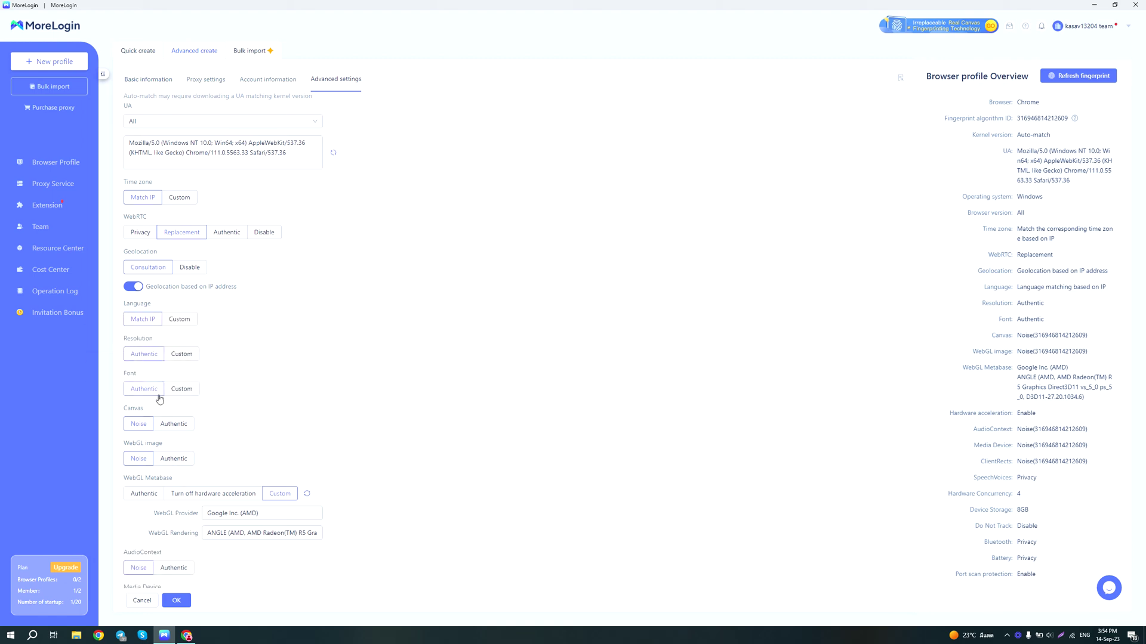
scroll(159, 400, down, 2)
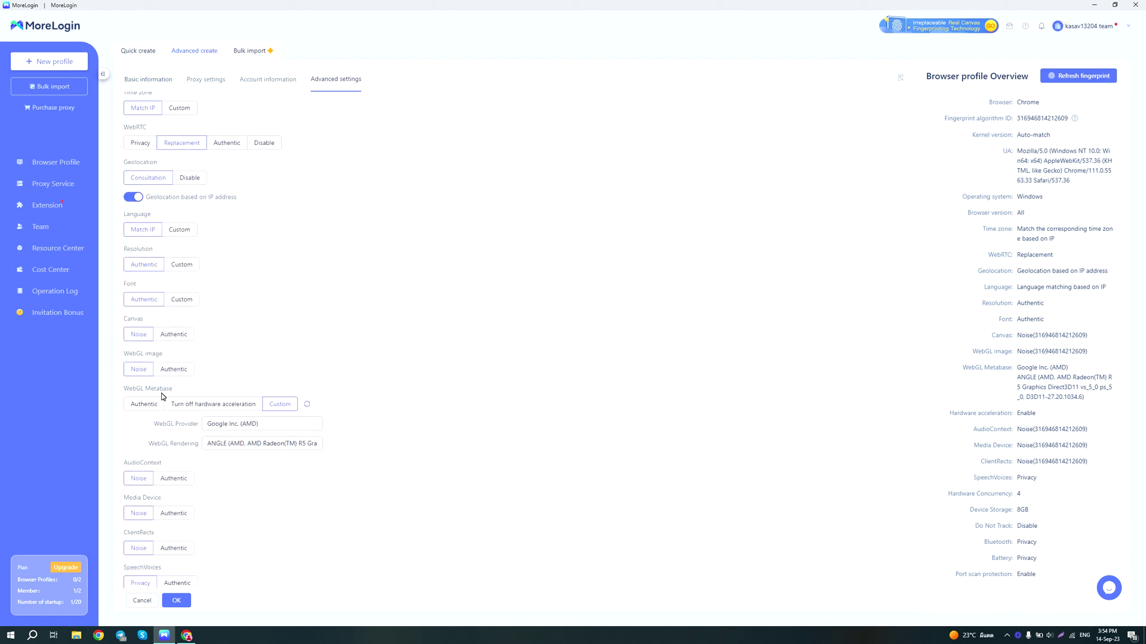
scroll(162, 396, down, 5)
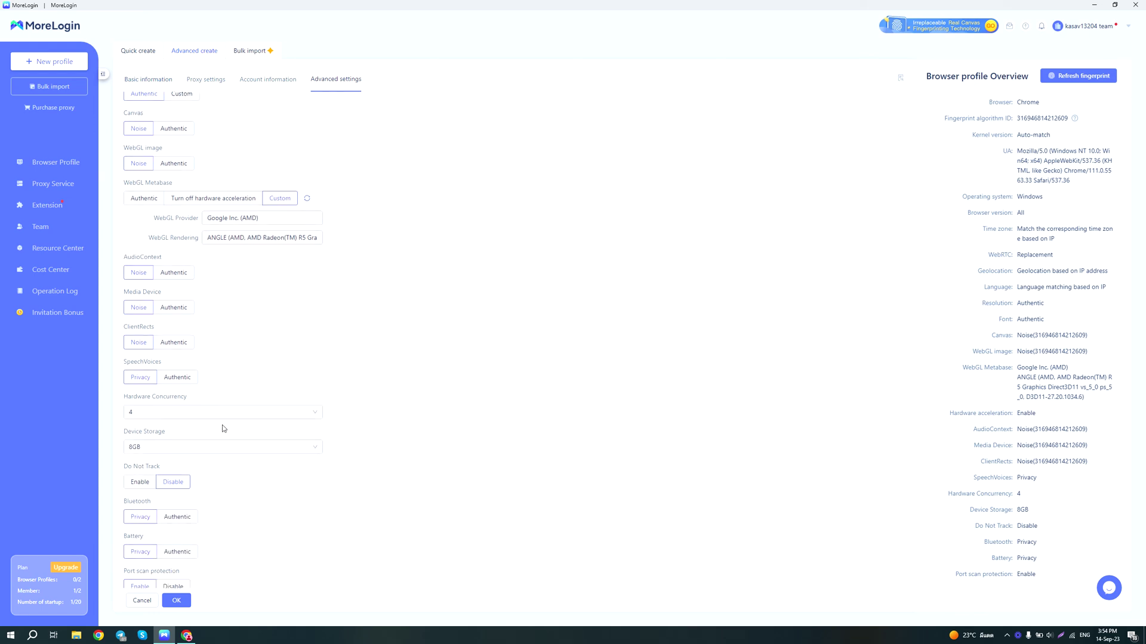
scroll(250, 414, down, 1)
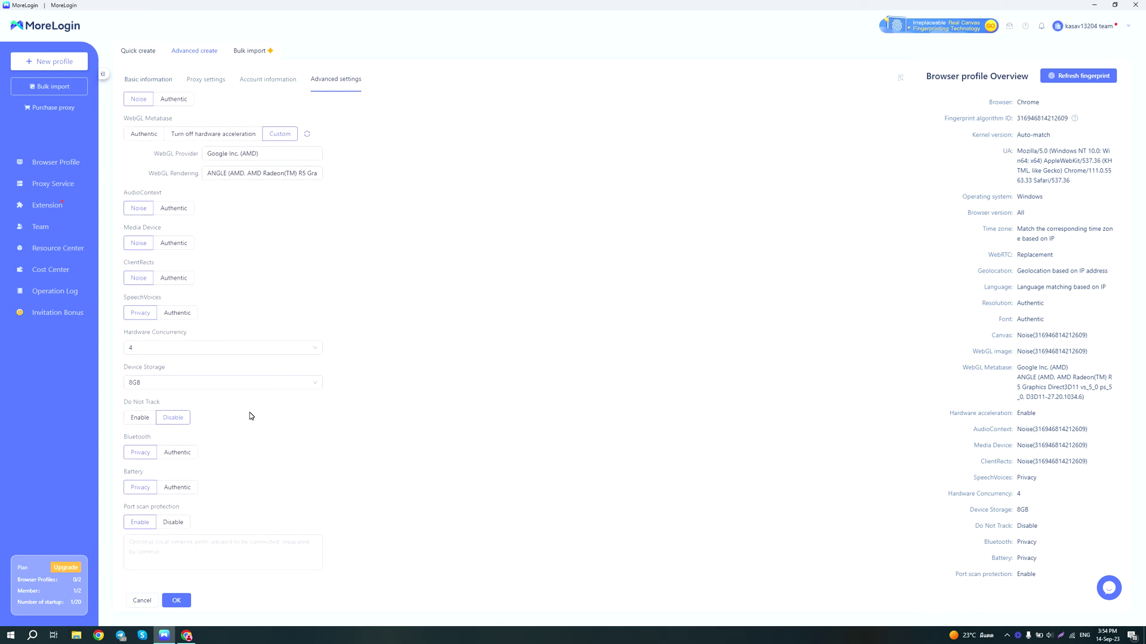
scroll(250, 416, up, 10)
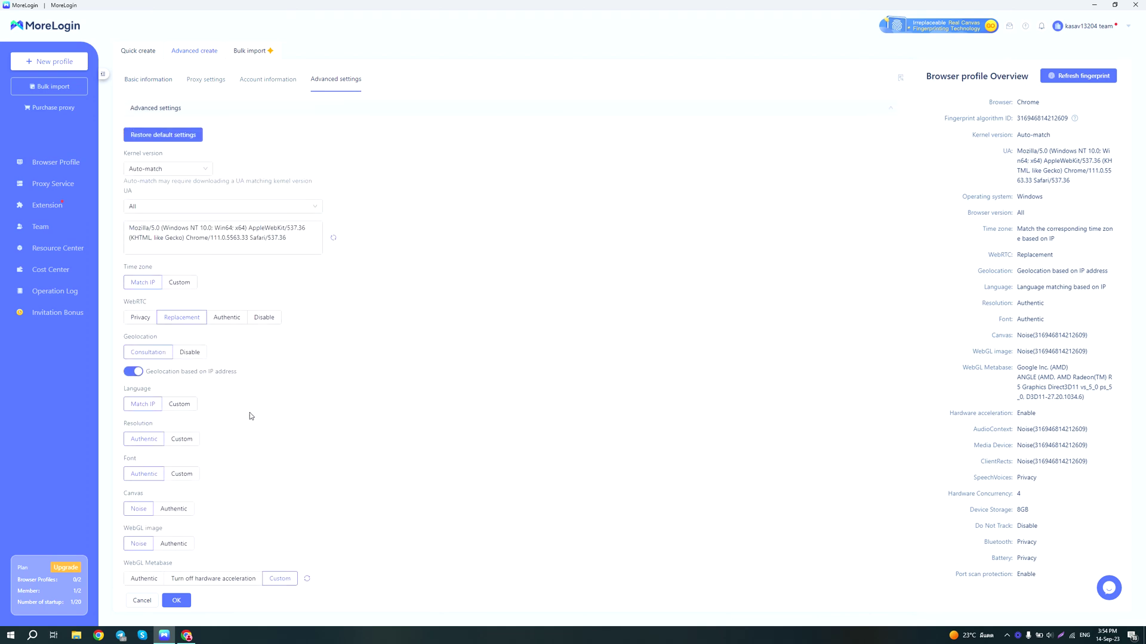
scroll(249, 413, up, 9)
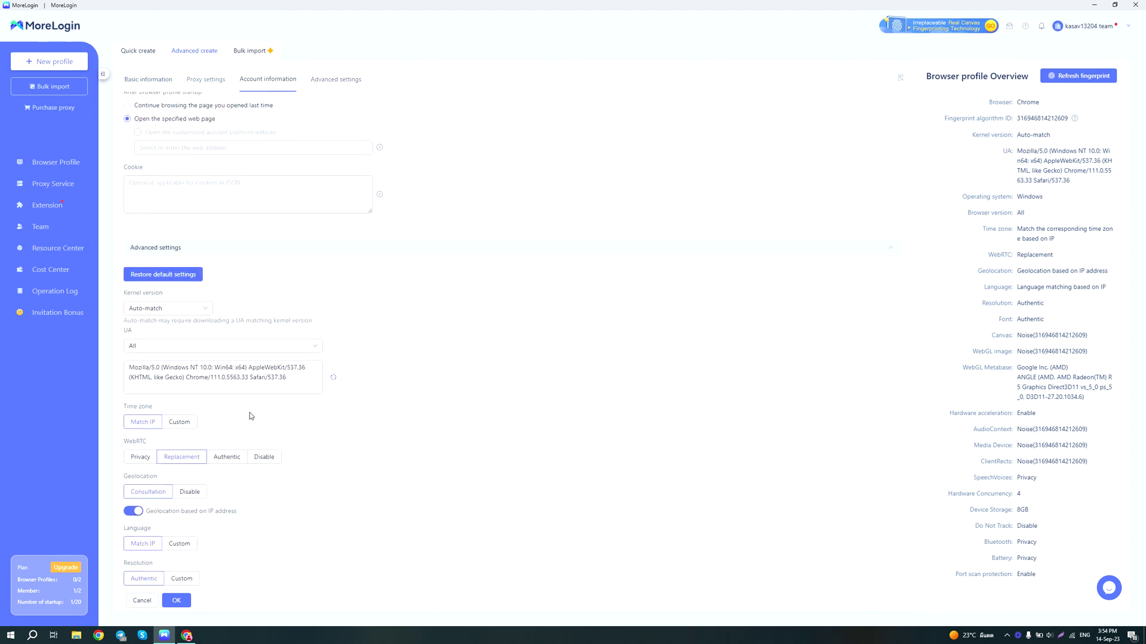
click(189, 601)
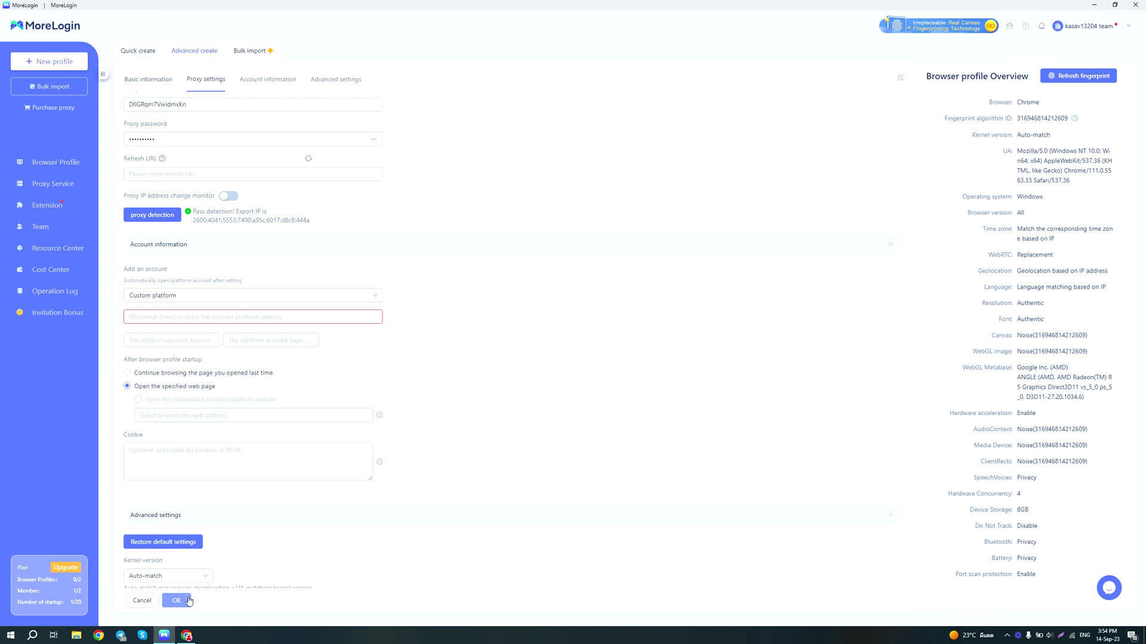
click(206, 317)
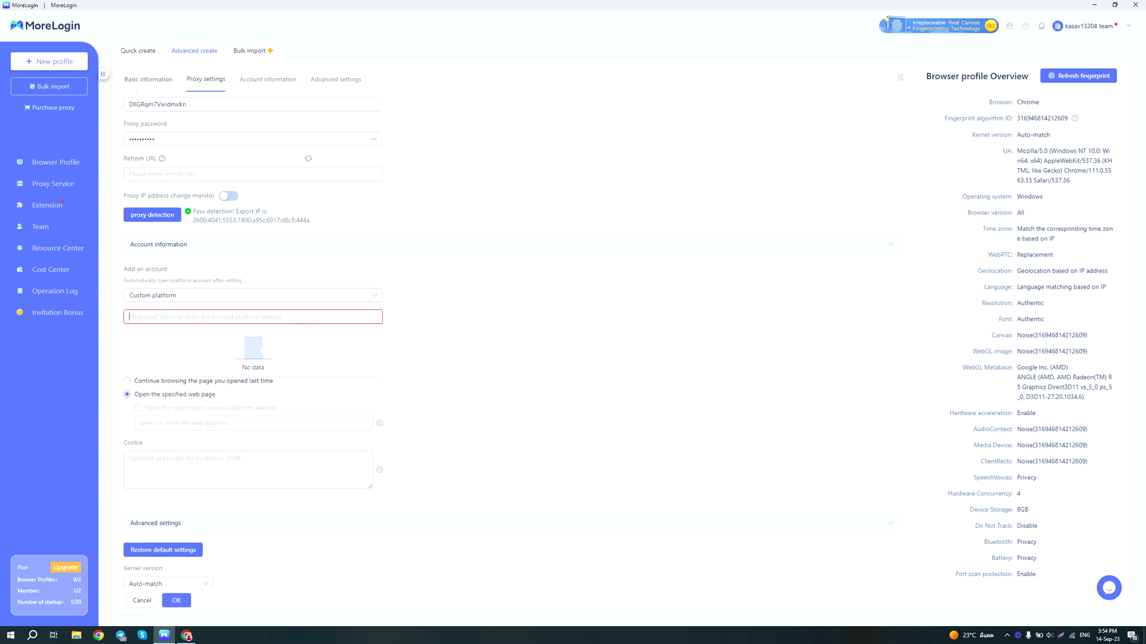
text(gmail.com)
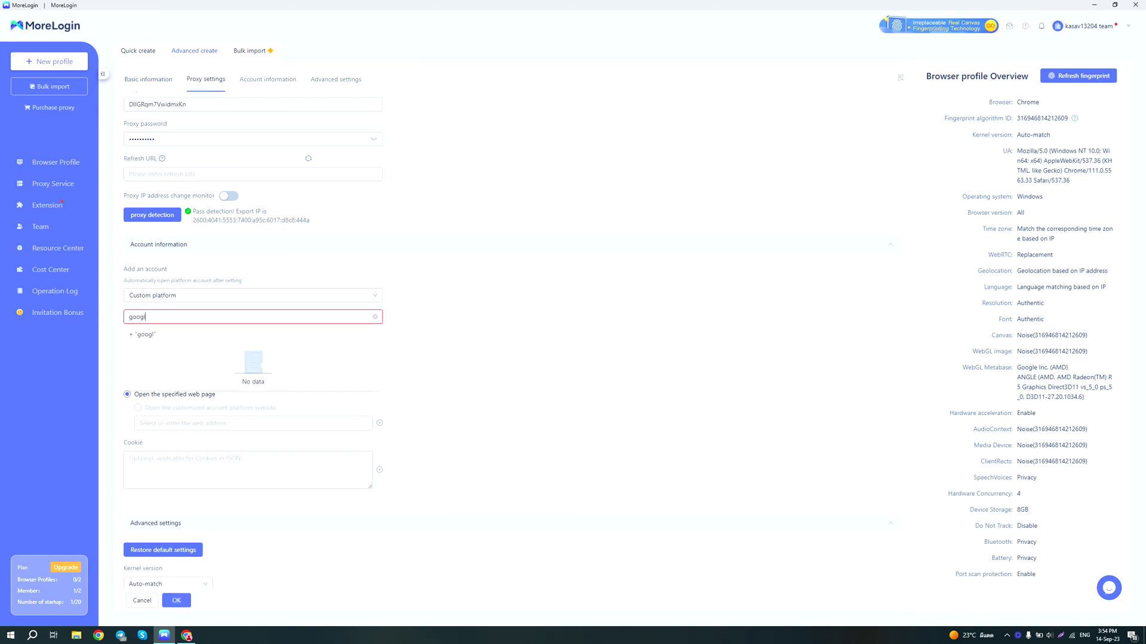
text(https://google.com)
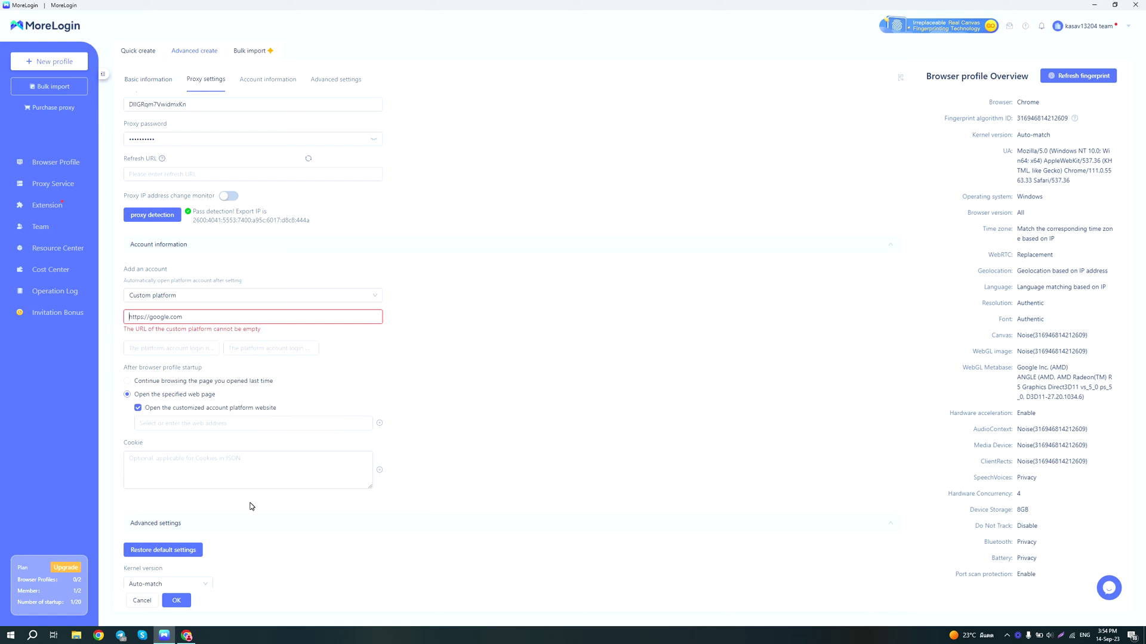
click(176, 601)
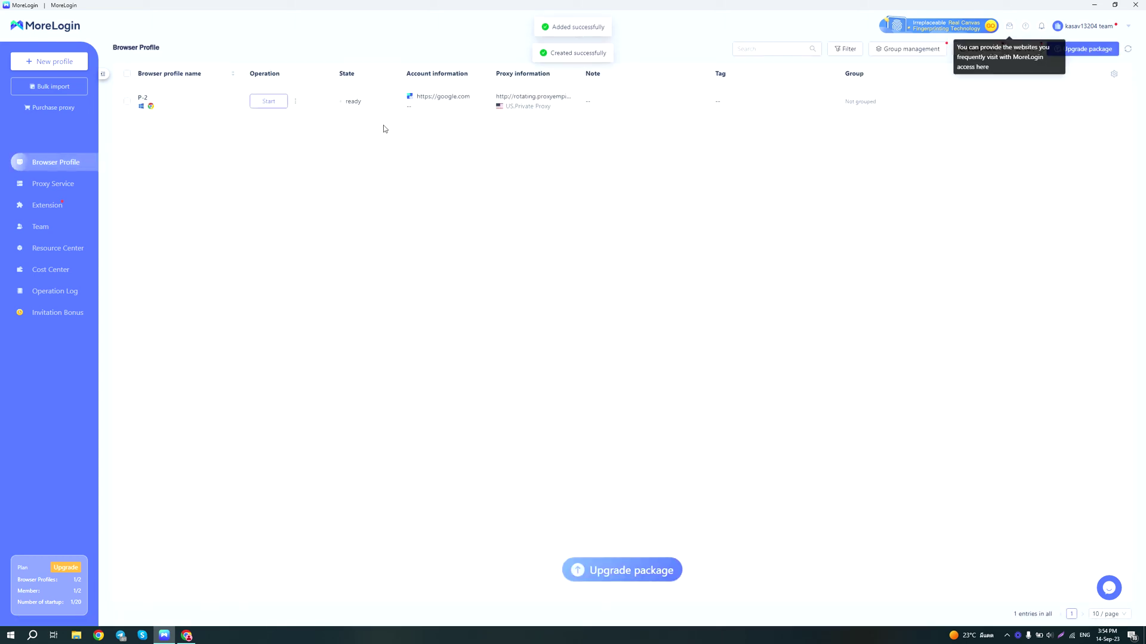
Start profile P-2 and load whoer.net in its Google tab to check the IP
click(264, 102)
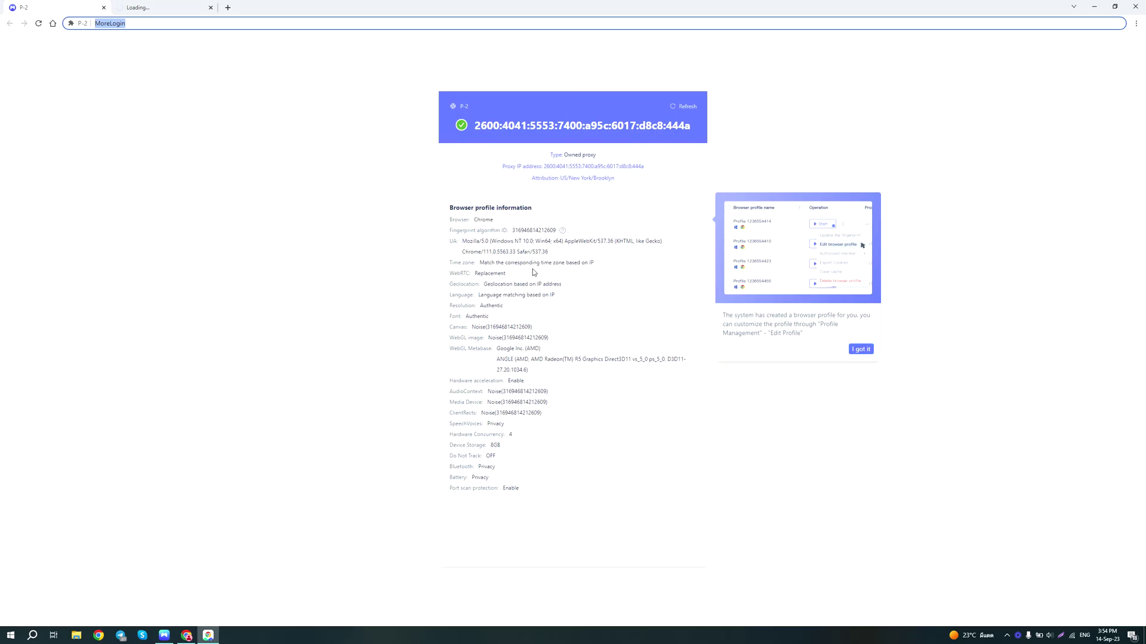
click(151, 3)
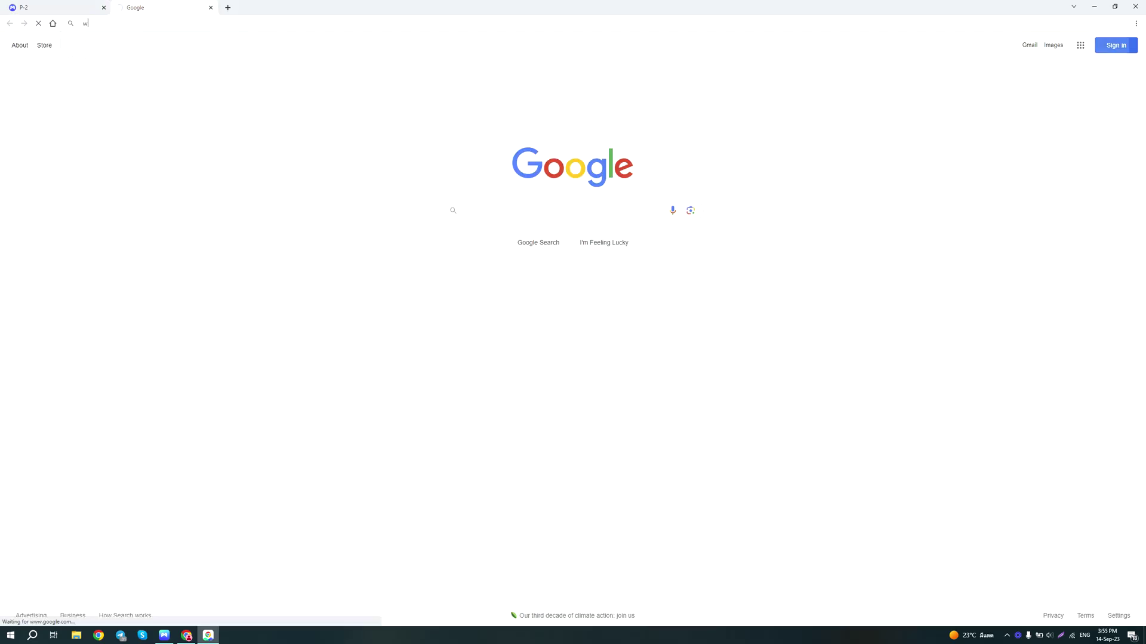
text(whoer.net)
key(Return)
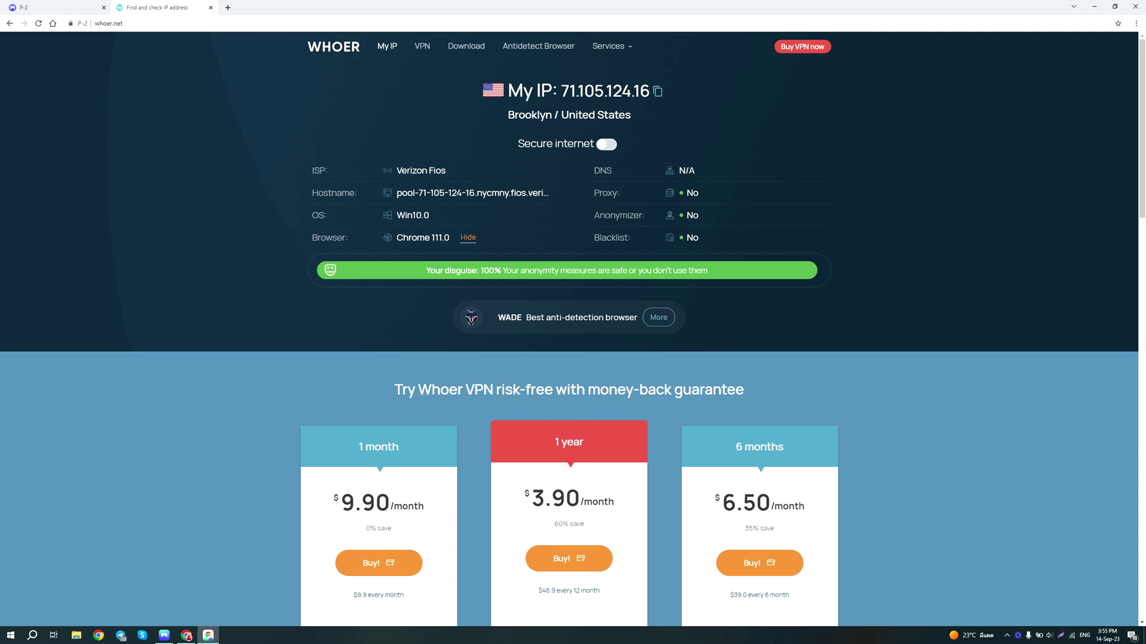
click(673, 216)
scroll(455, 245, down, 8)
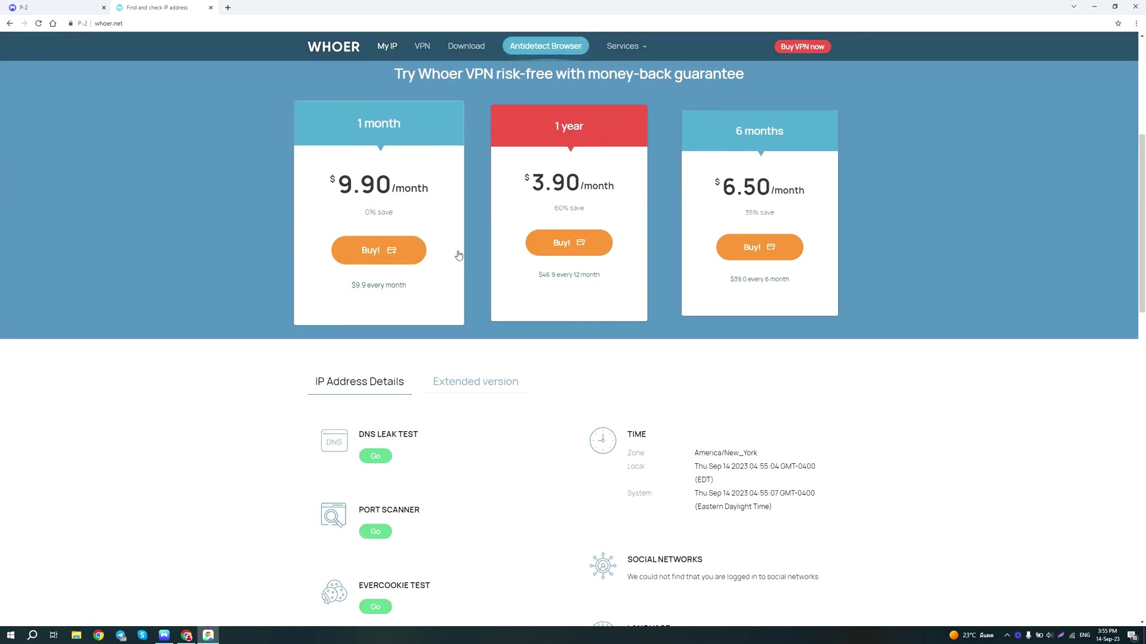
scroll(460, 250, up, 8)
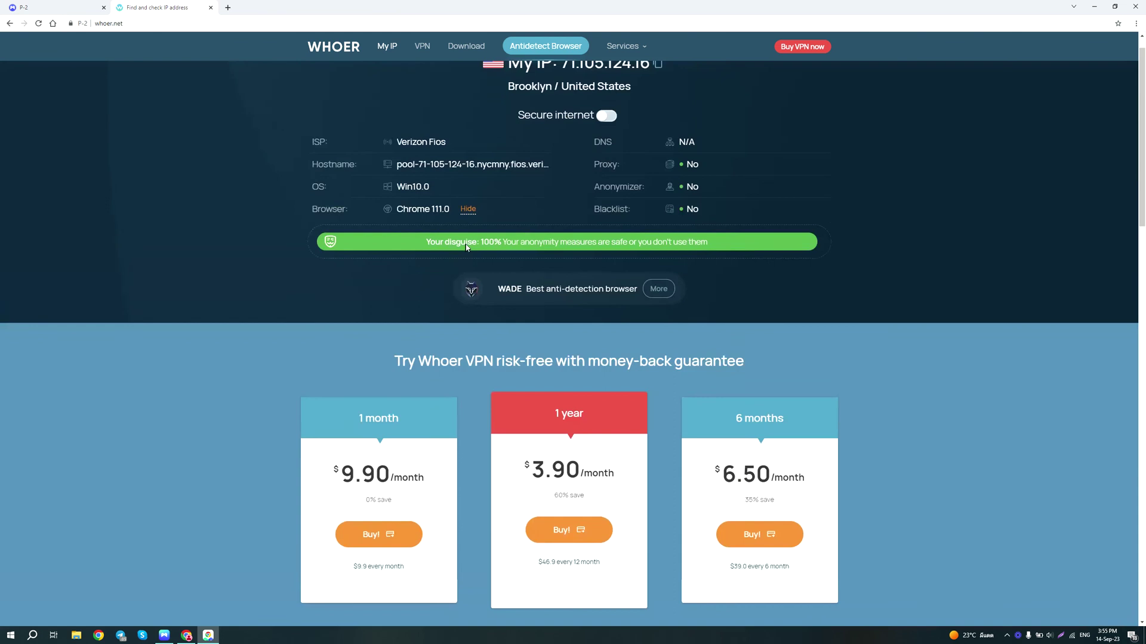